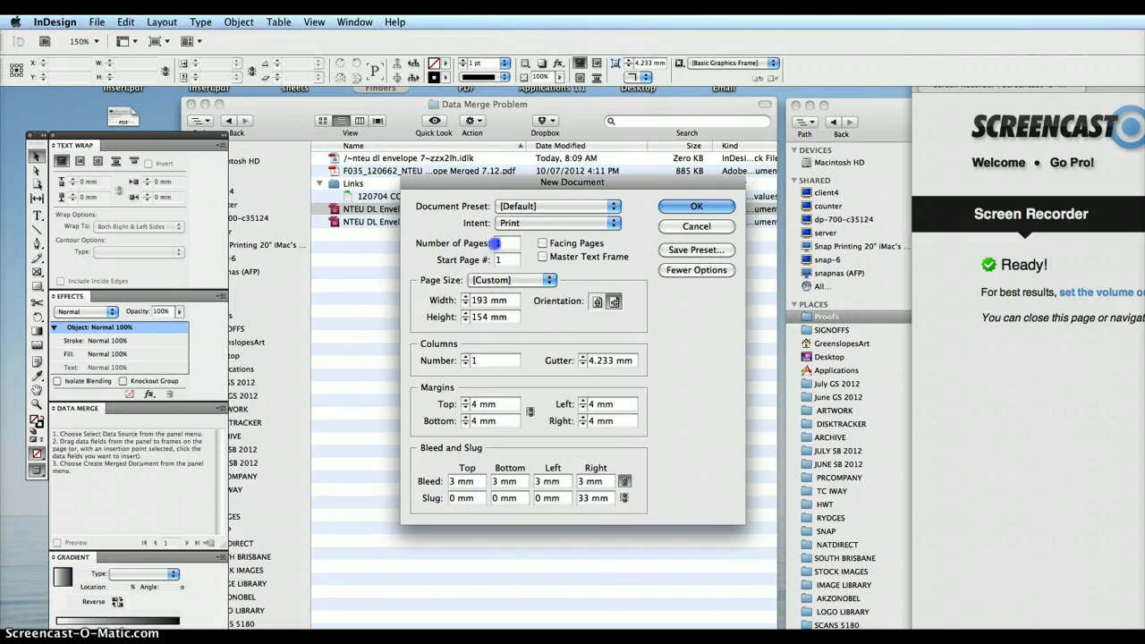
Create a one-page document 220 mm wide and 110 mm high.
double_click(477, 300)
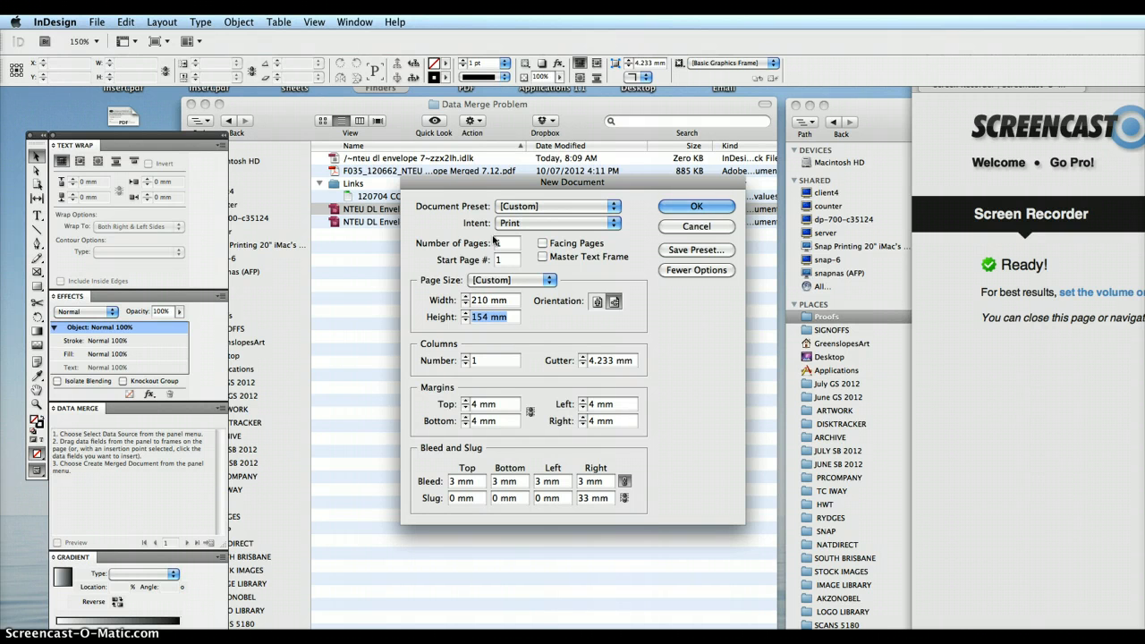
left_click(483, 304)
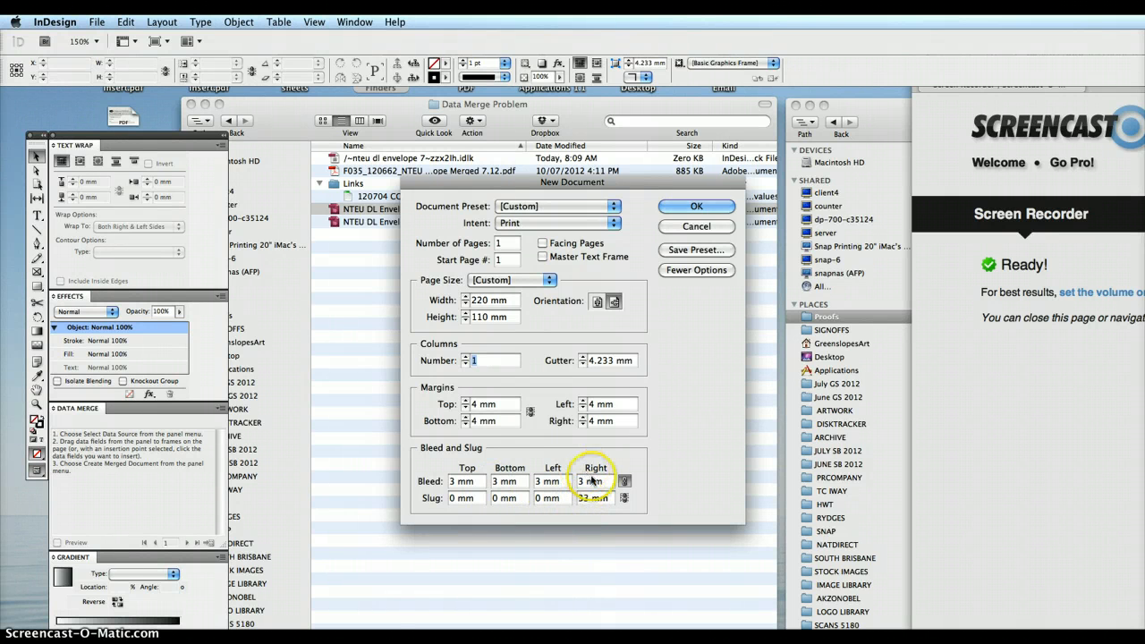
left_click(696, 207)
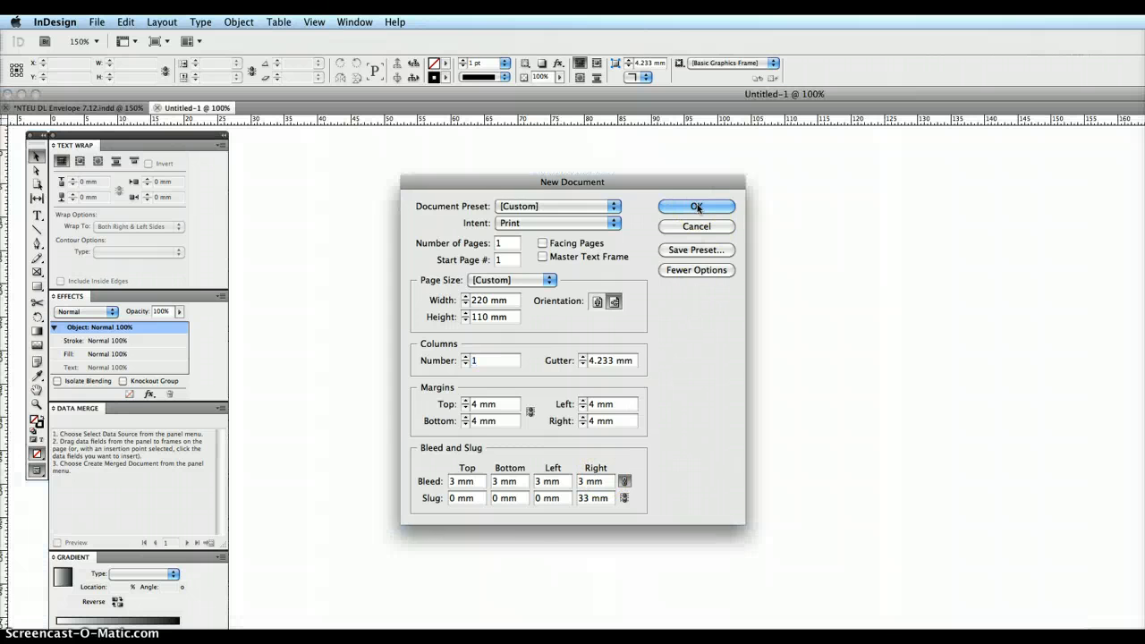
key("super+minus")
key("super+minus")
key("super+minus")
key("super+minus")
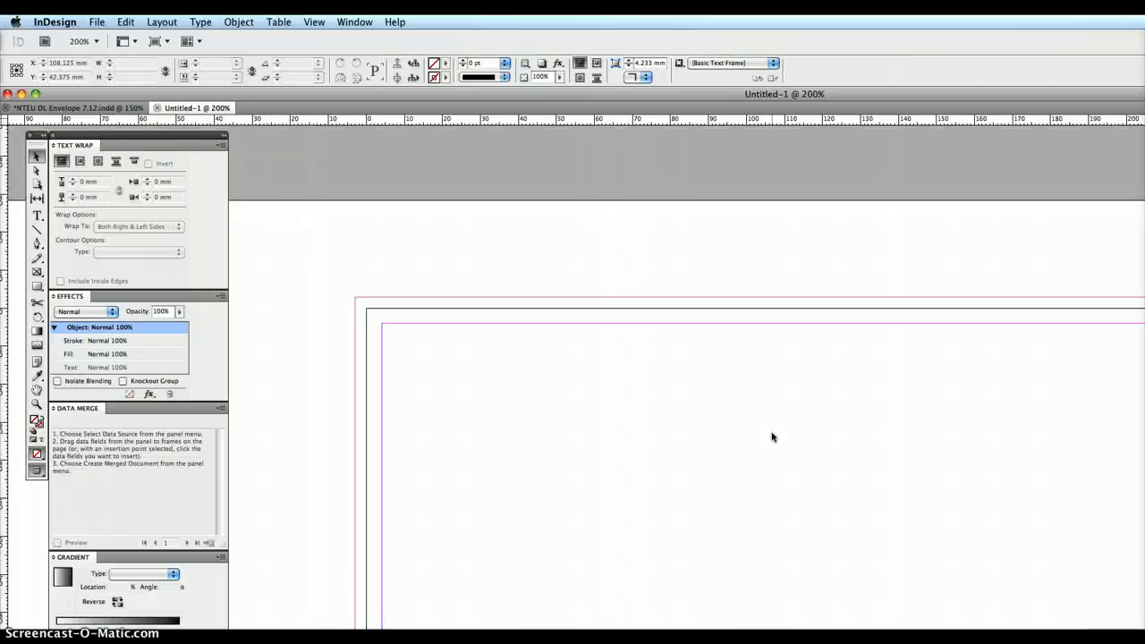
left_click_drag(820, 450, 735, 450)
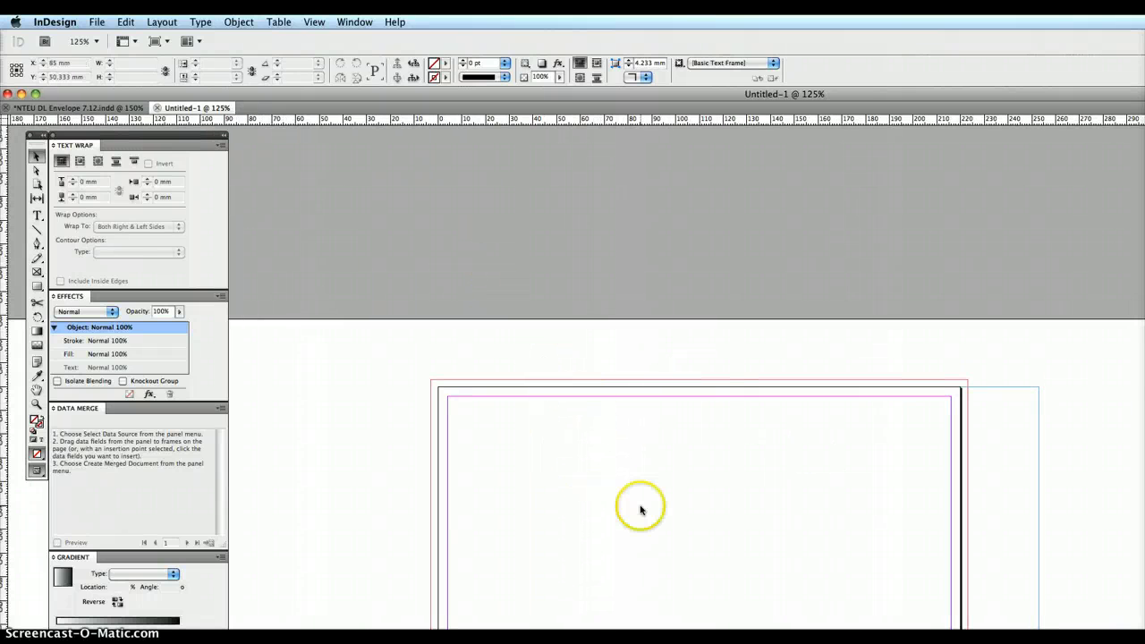
Switch to the NTEU DL Envelope 7.12 document and look up where the Data Merge utility is found.
left_click(79, 108)
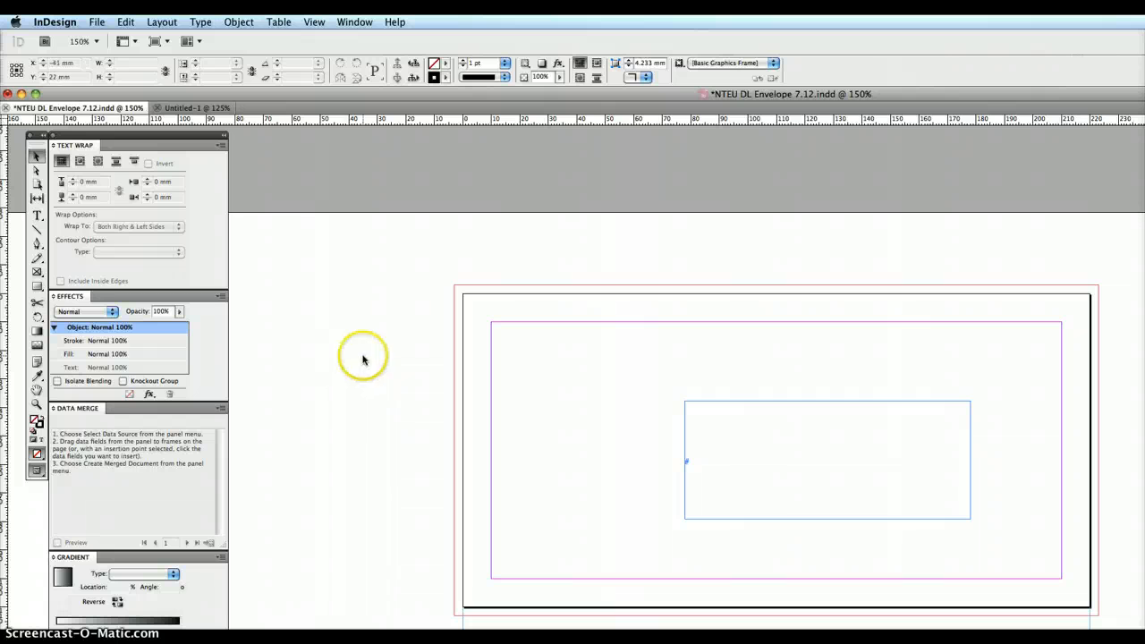
left_click(396, 22)
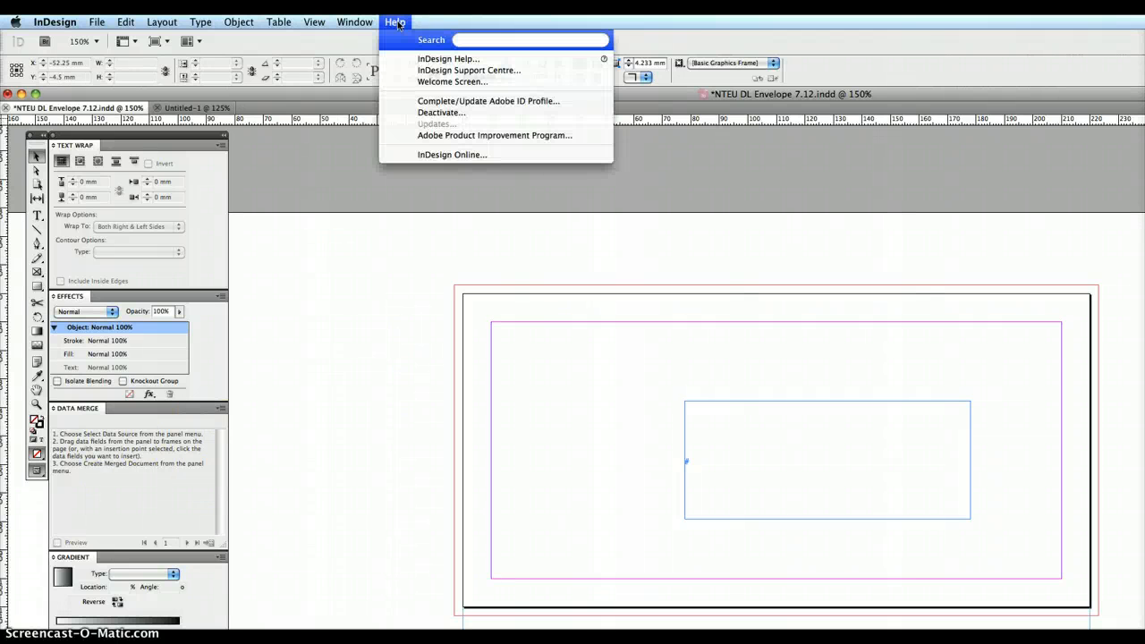
type("data m")
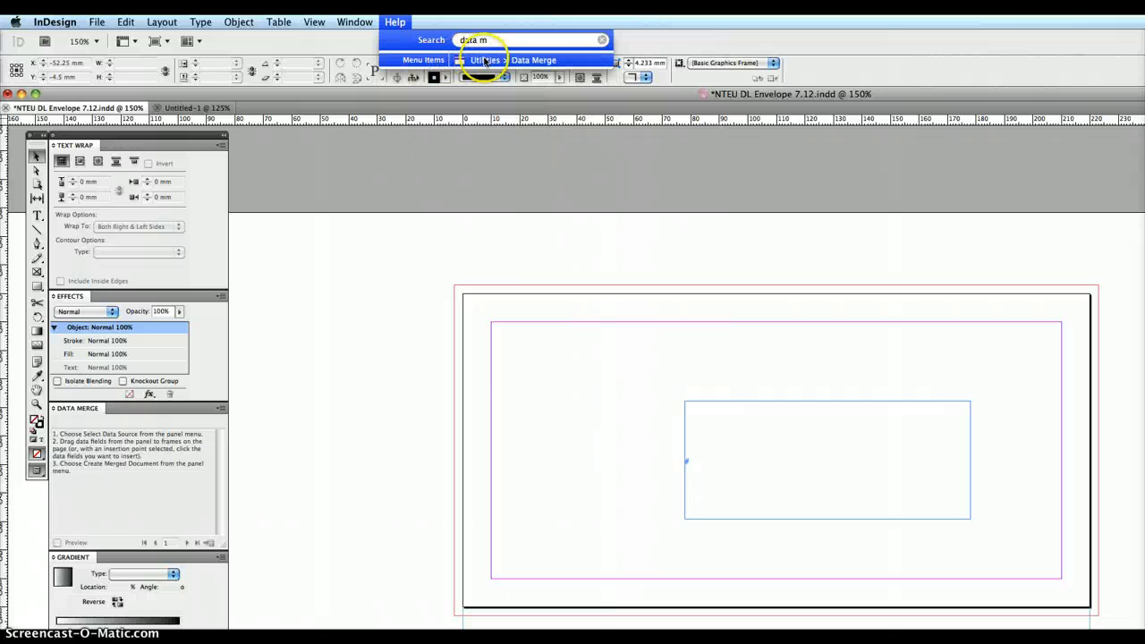
mouse_move(484, 60)
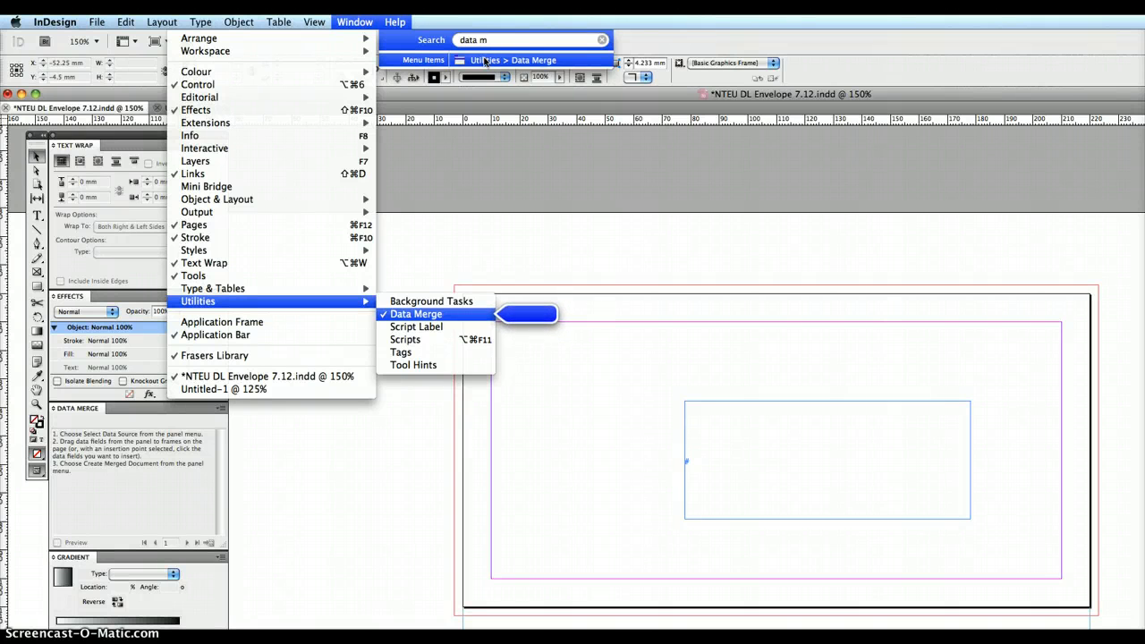
mouse_move(350, 20)
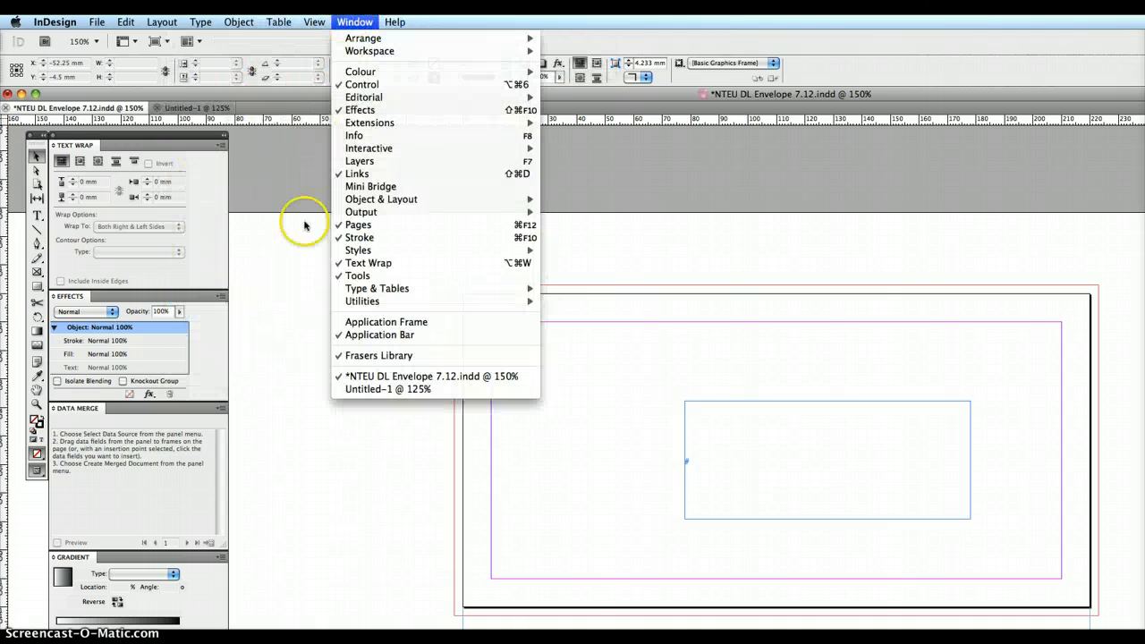
mouse_move(384, 306)
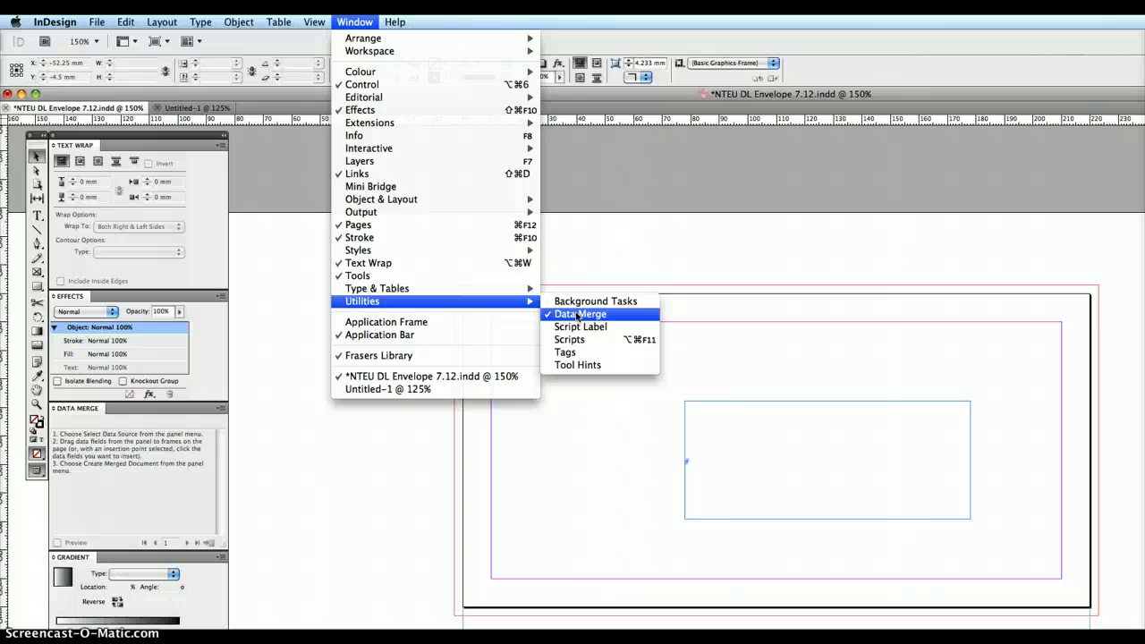
left_click(168, 408)
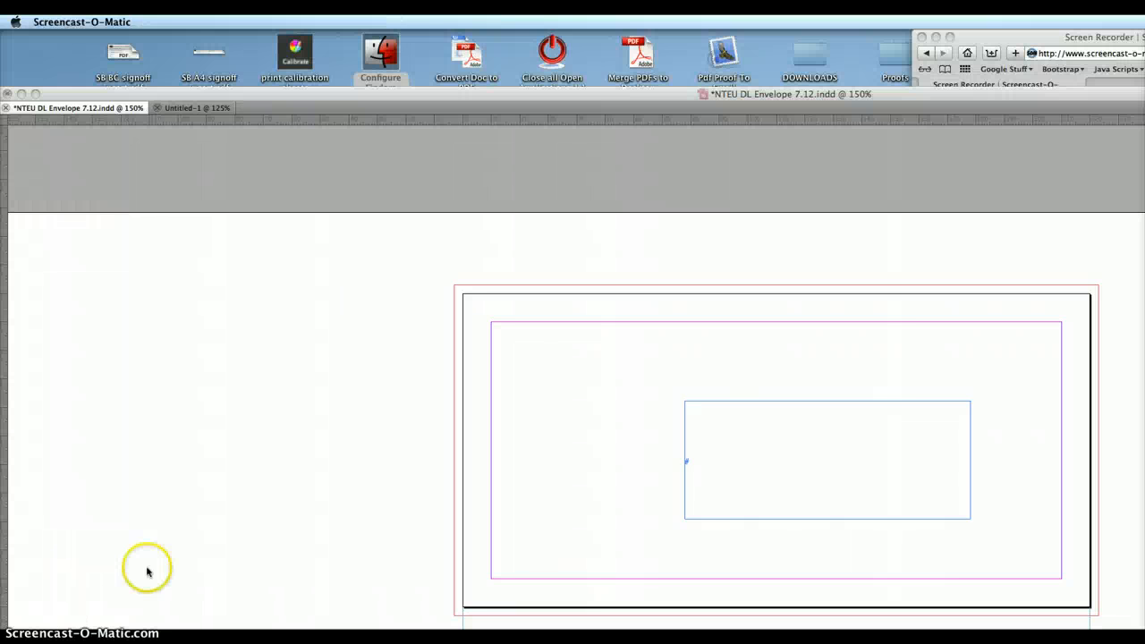
left_click(203, 522)
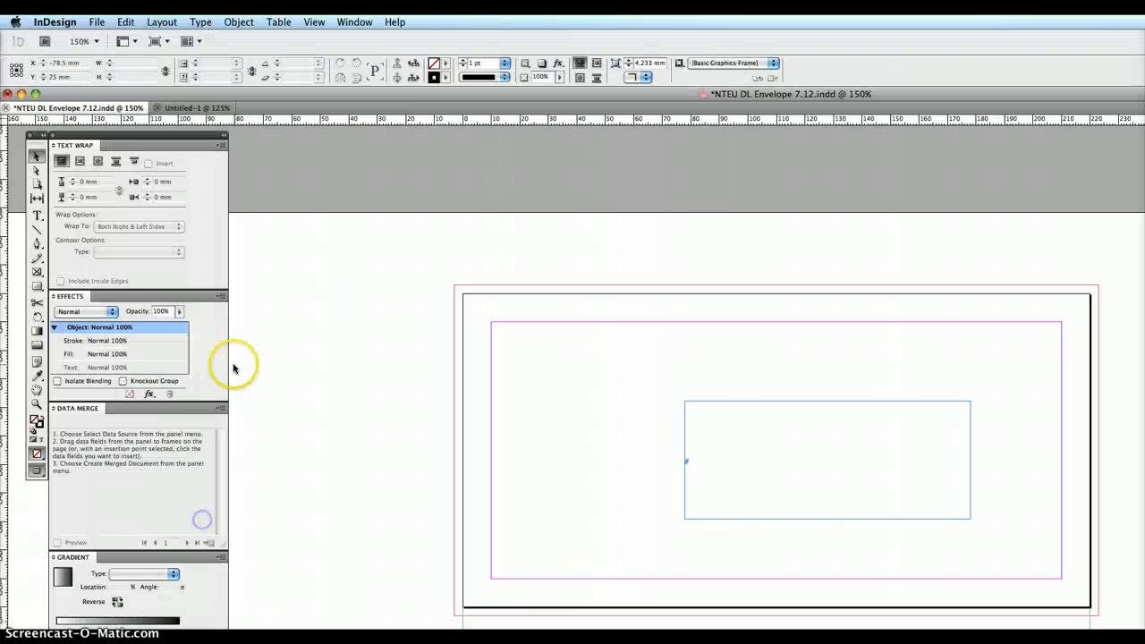
Select "120704 CQU non-members final-june 2012.csv" from the Data Merge Problem project's Links folder as the merge data source.
left_click(221, 410)
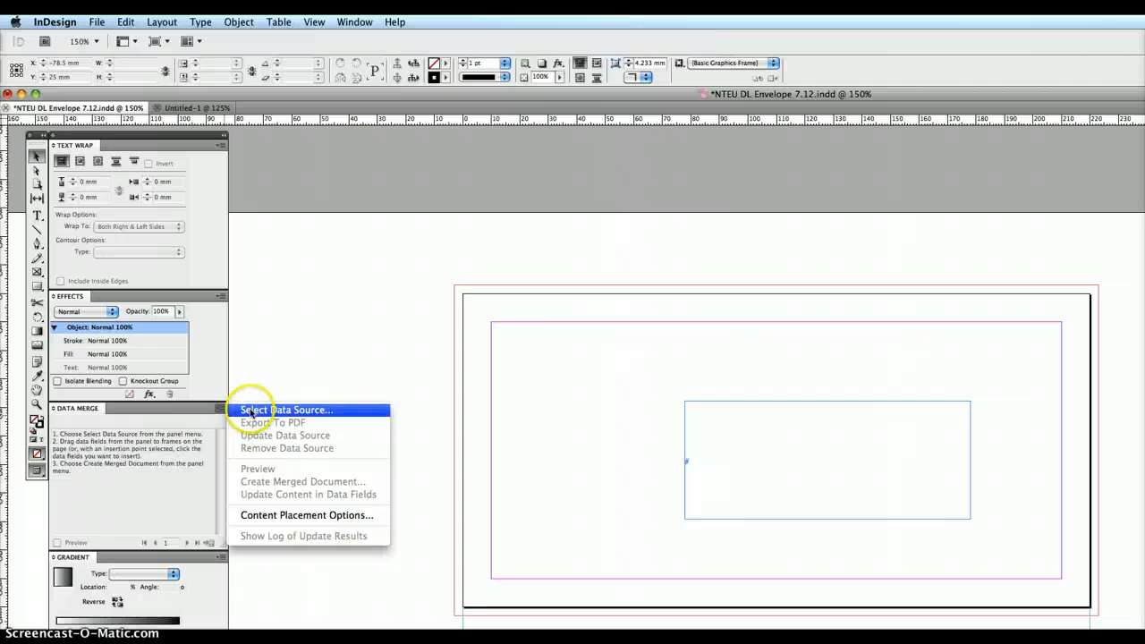
left_click(280, 410)
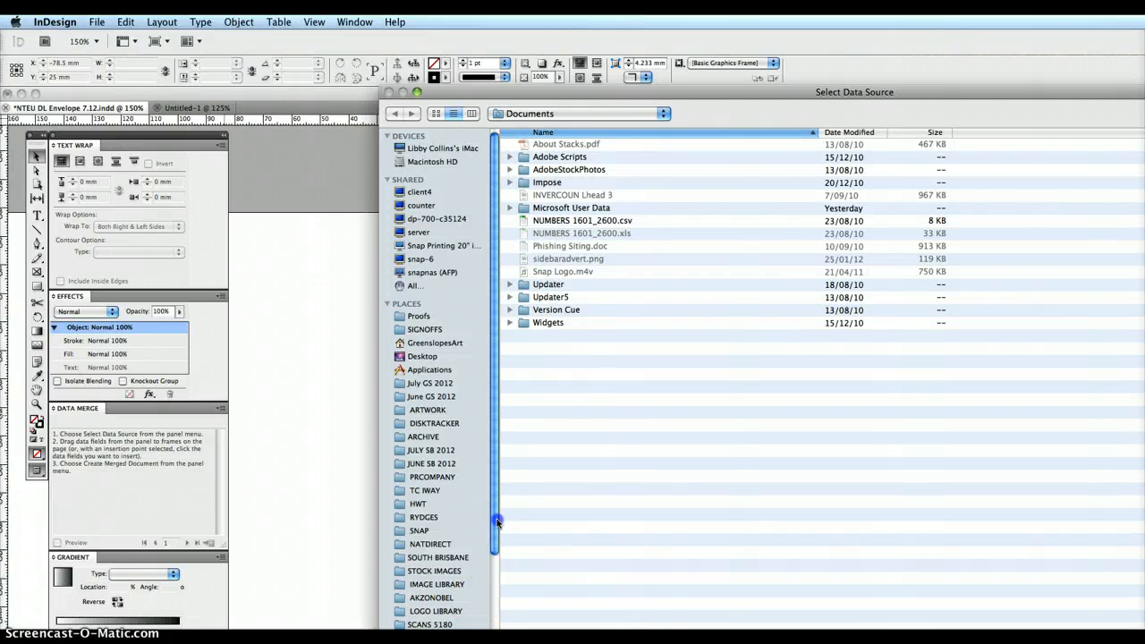
scroll(483, 603, "down", 3)
left_click(420, 556)
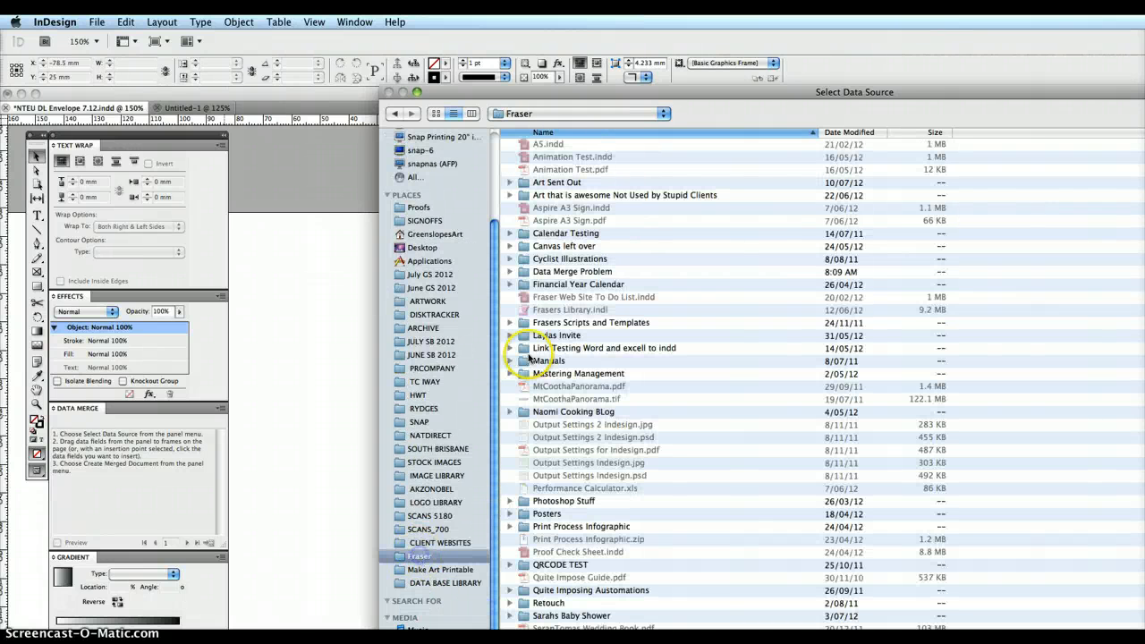
double_click(544, 273)
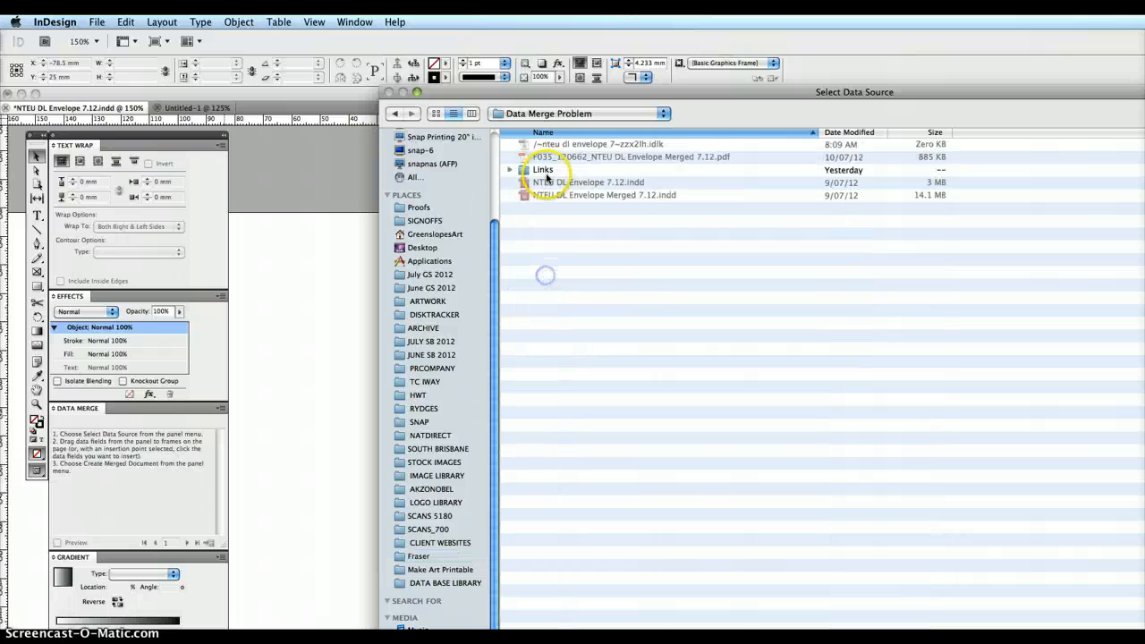
double_click(542, 169)
left_click(544, 145)
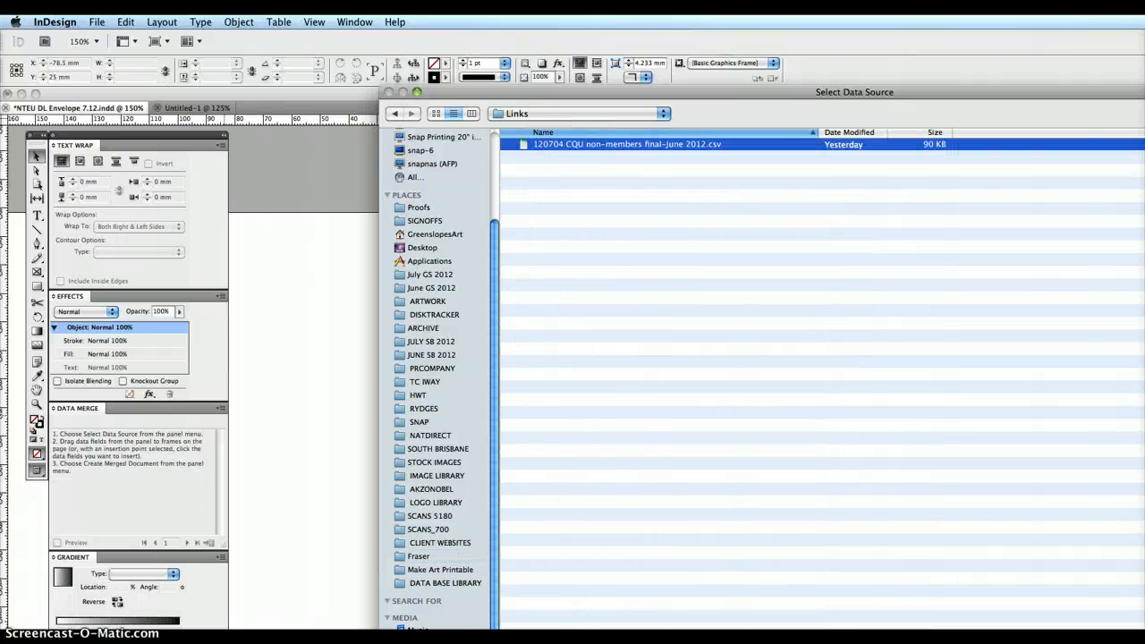
left_click(887, 602)
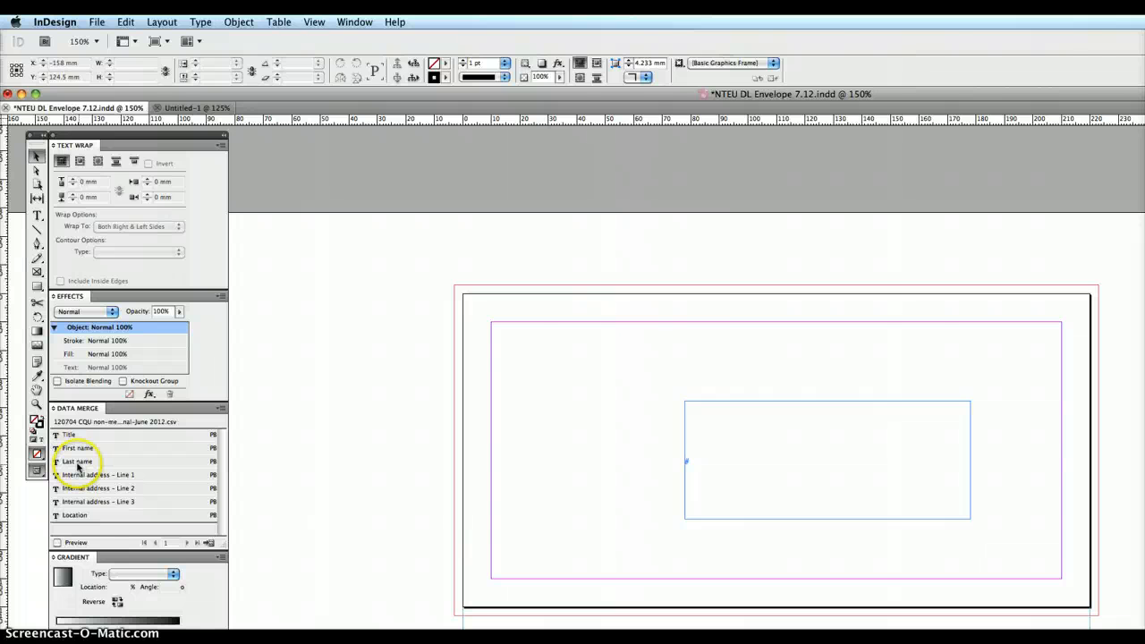
left_click(221, 409)
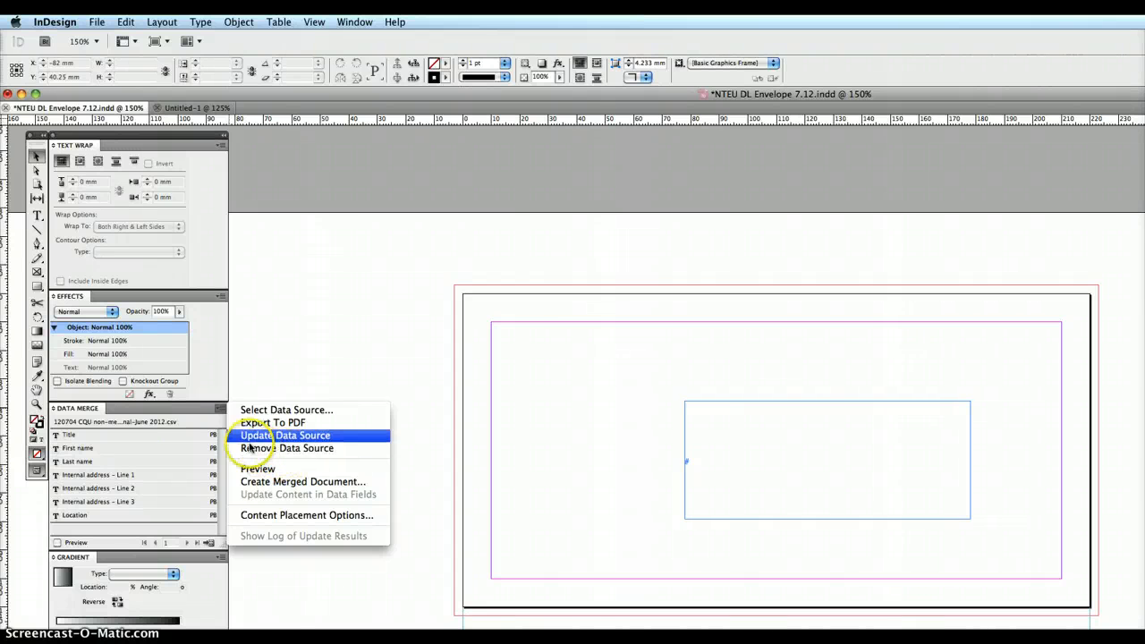
left_click(167, 406)
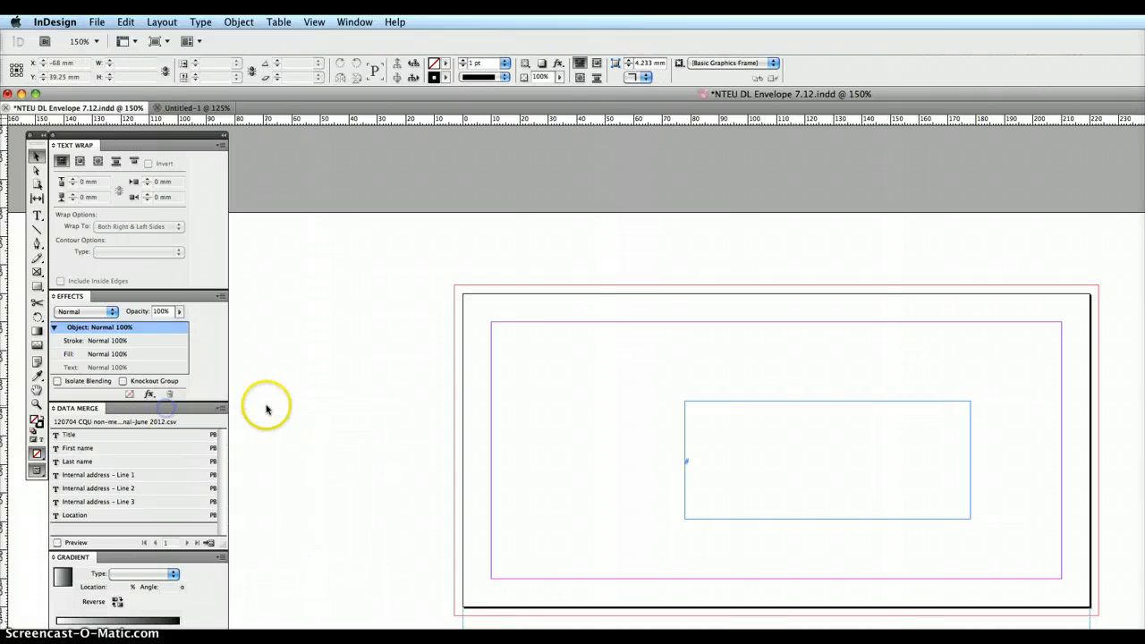
Replace the existing address frame on the envelope with a new, slightly wider text frame right of the page centre.
left_click(716, 448)
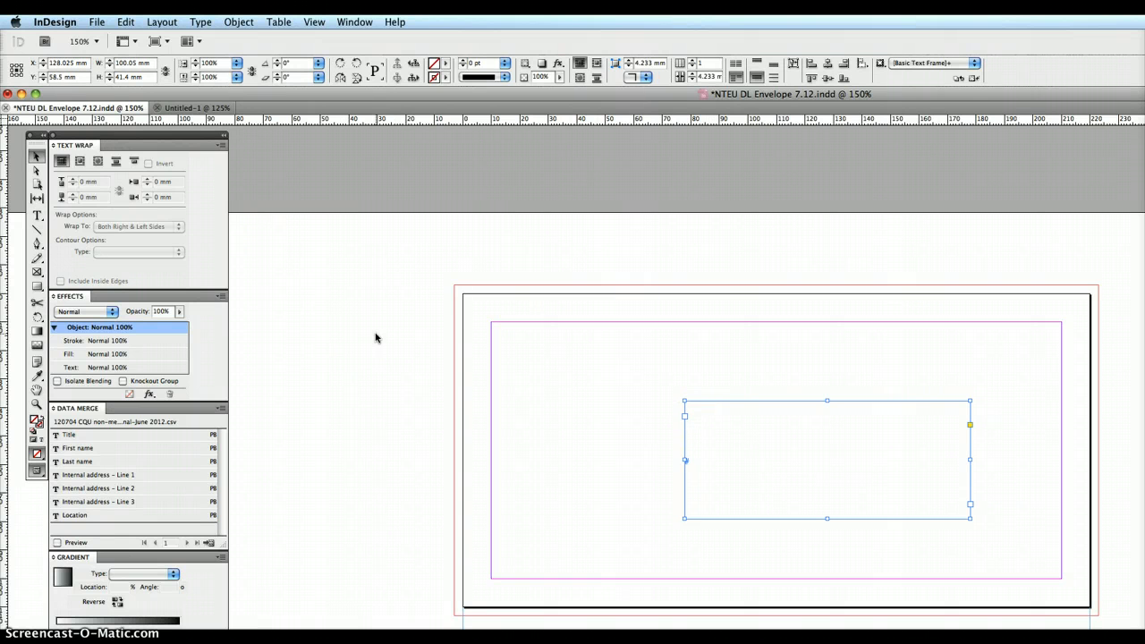
key("Delete")
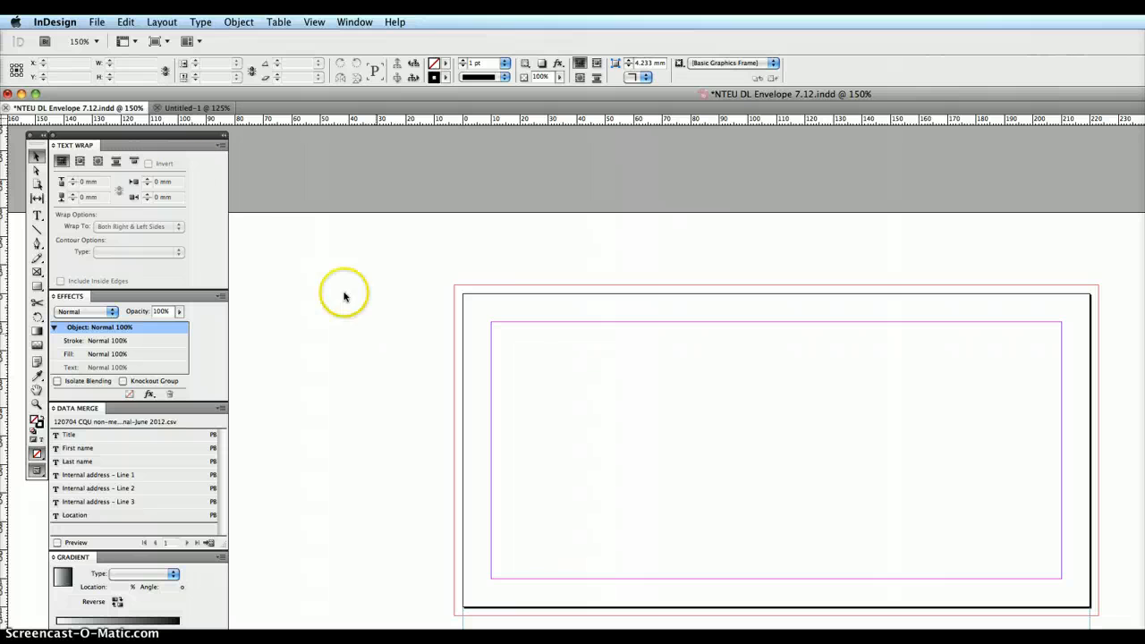
left_click(38, 215)
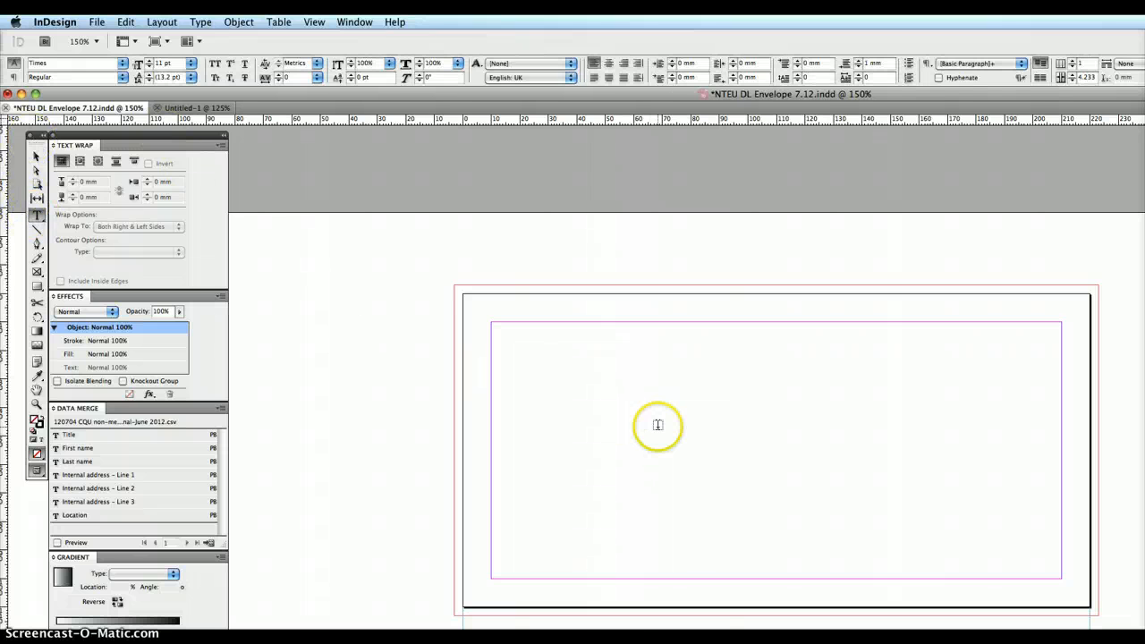
left_click_drag(653, 390, 970, 518)
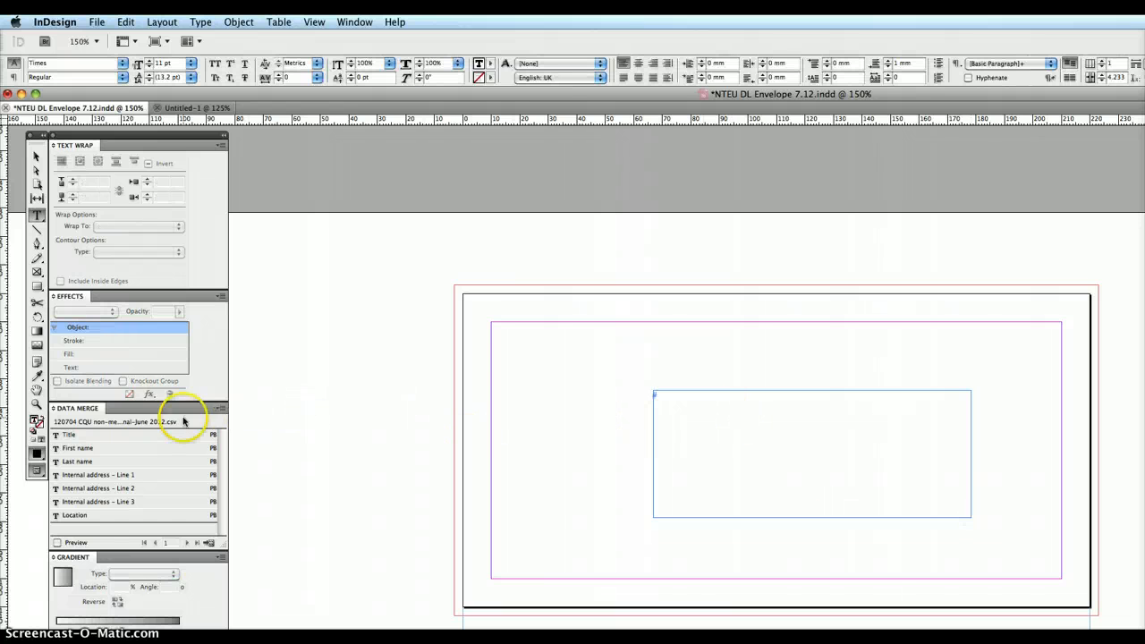
Insert the Title, First name and Last name fields on one line, with Internal address Lines 1, 2, 3 and Location on separate lines below.
left_click(77, 436)
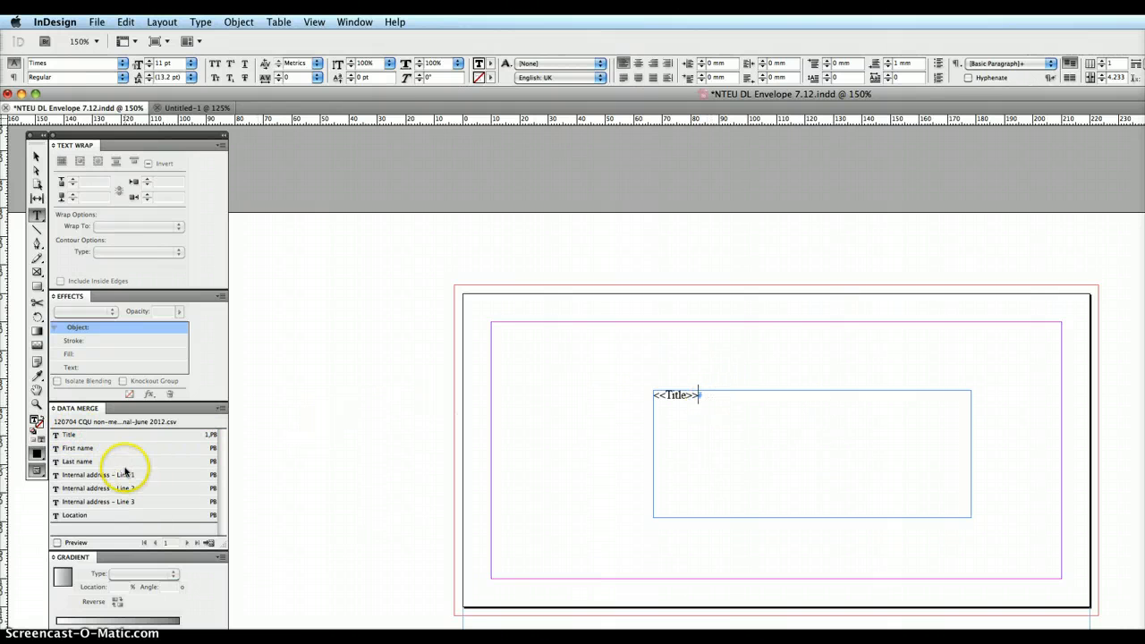
left_click(79, 448)
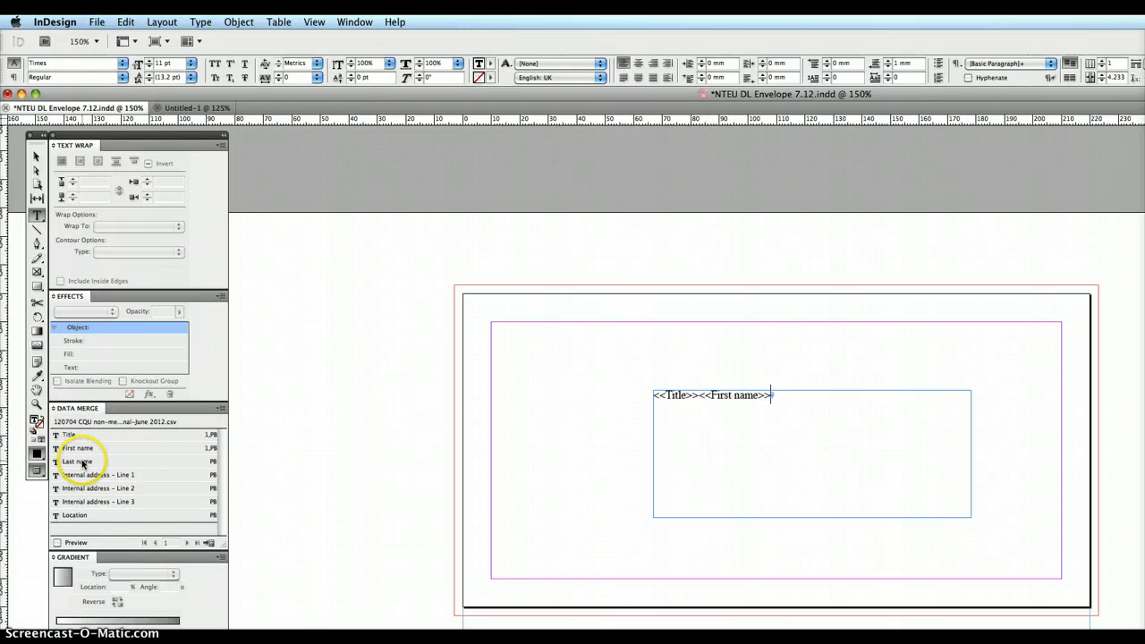
left_click(84, 463)
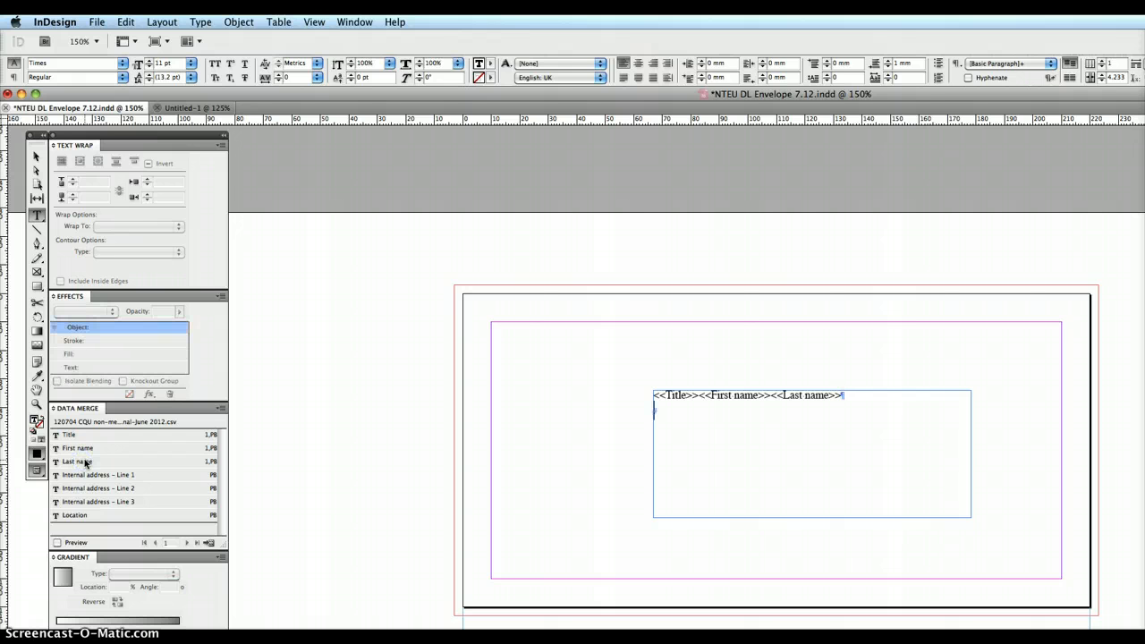
left_click(79, 476)
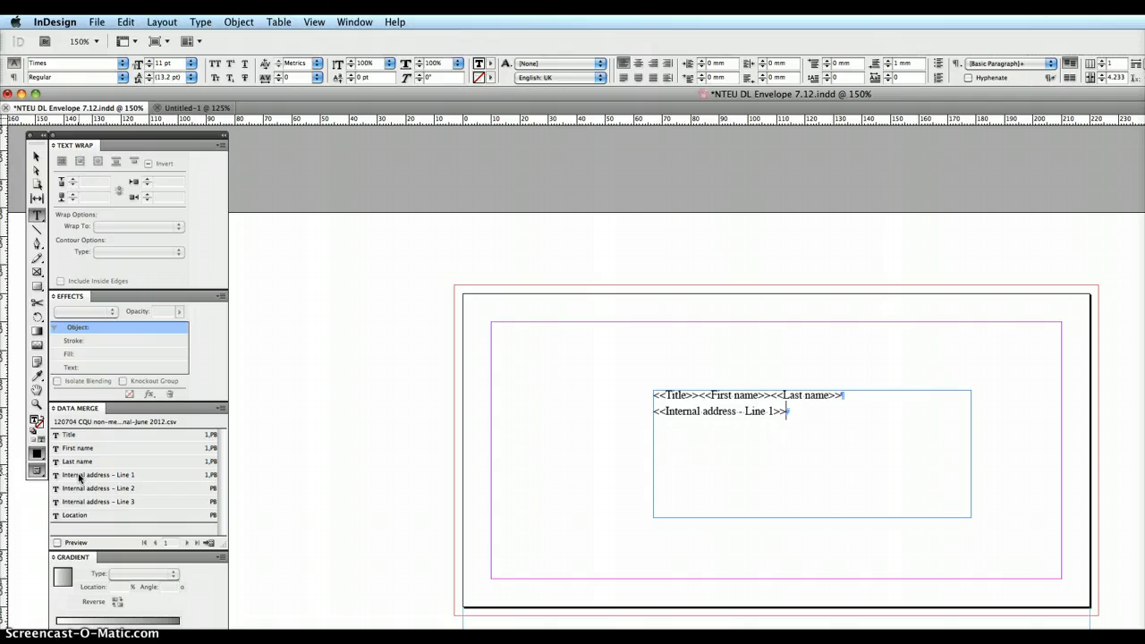
left_click(134, 487)
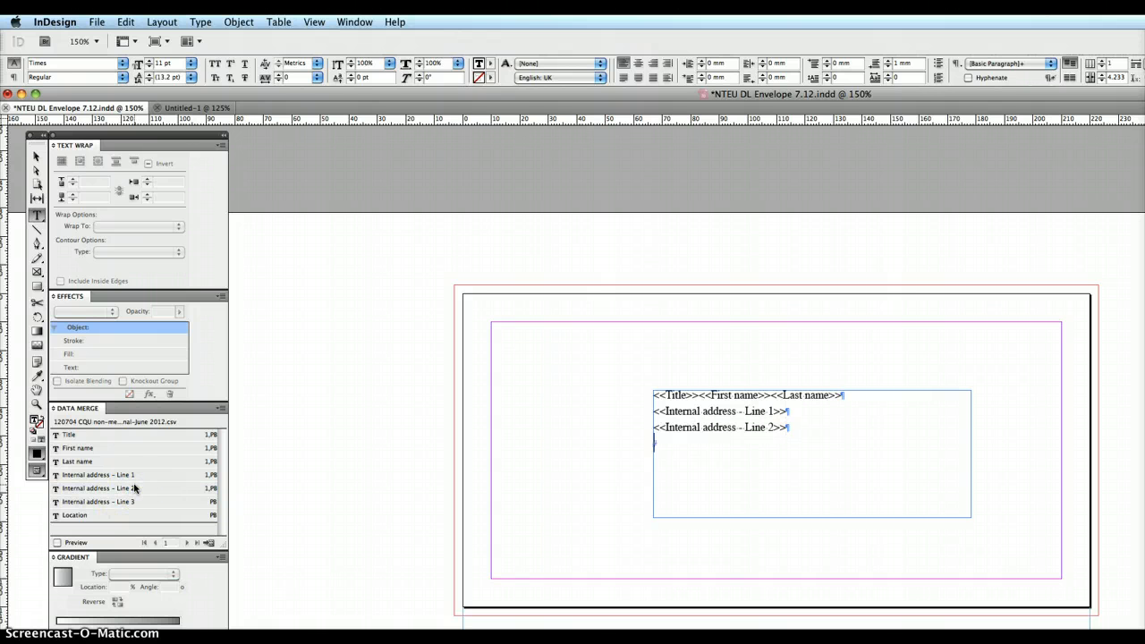
left_click(117, 501)
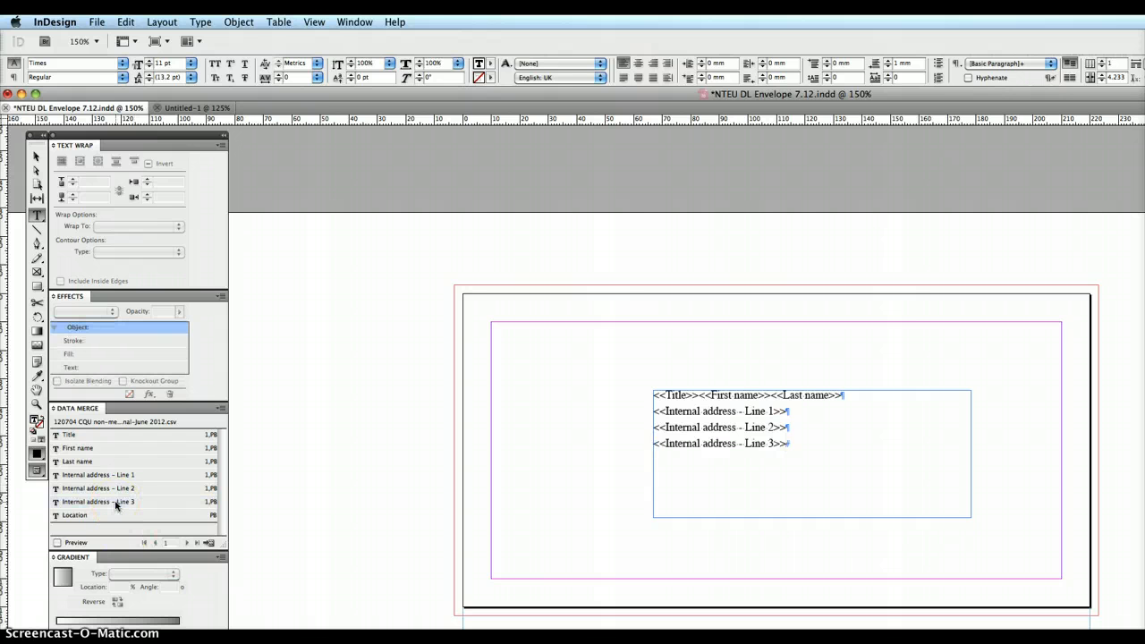
left_click(80, 514)
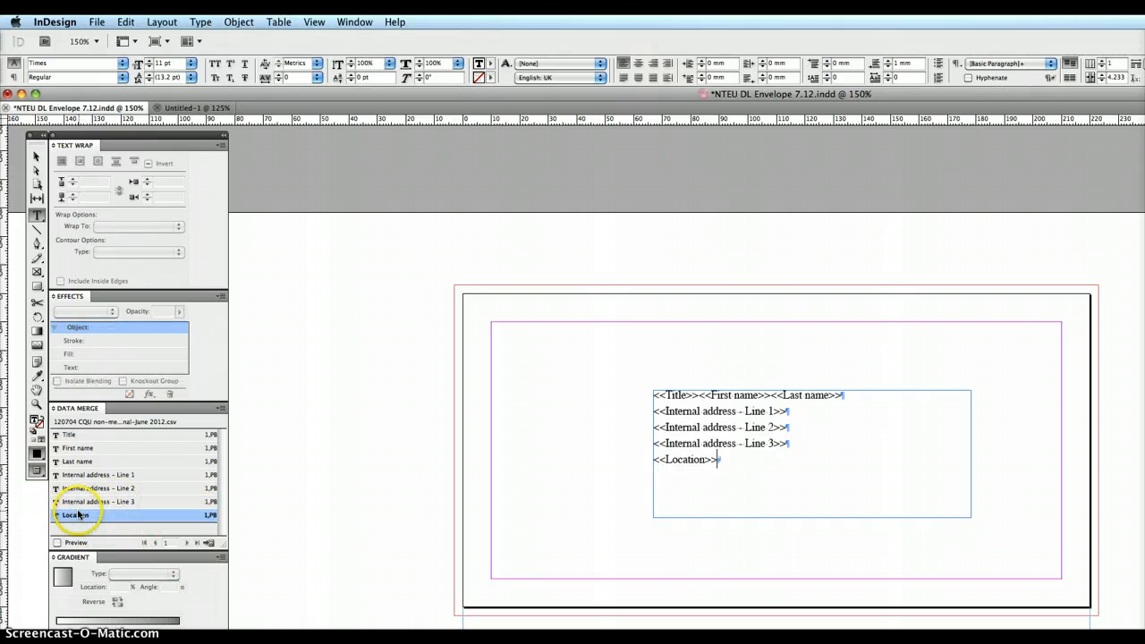
left_click(276, 437)
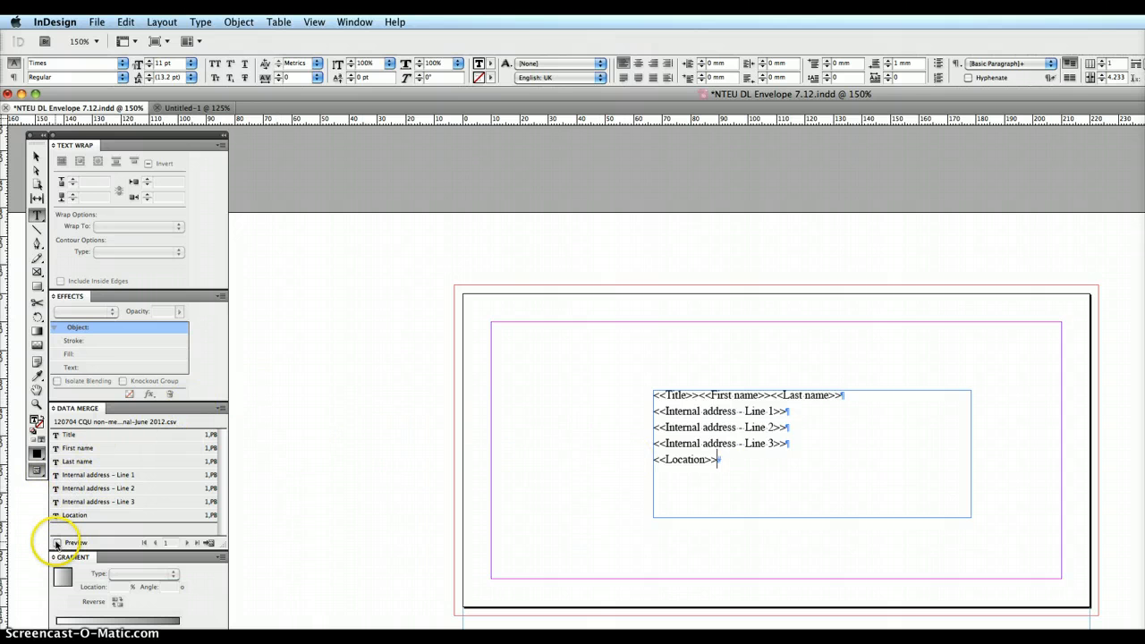
Preview the merged data in the address frame and advance to record 3.
left_click(58, 543)
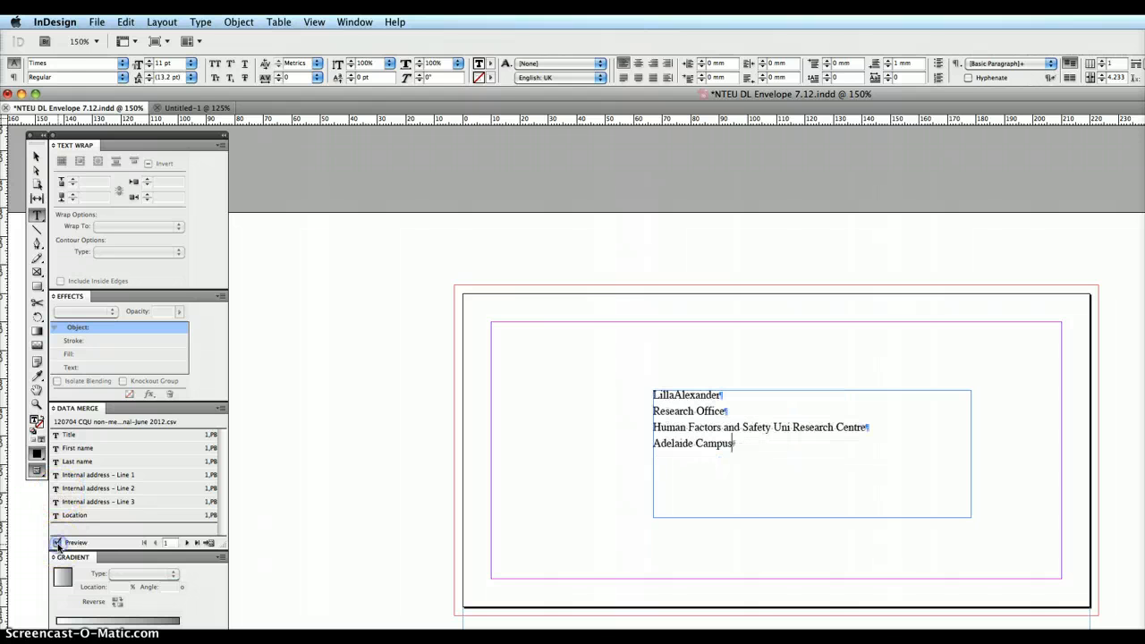
left_click(57, 542)
left_click(57, 542)
left_click(57, 543)
left_click(57, 543)
left_click(57, 543)
left_click(57, 543)
left_click(185, 543)
left_click(186, 543)
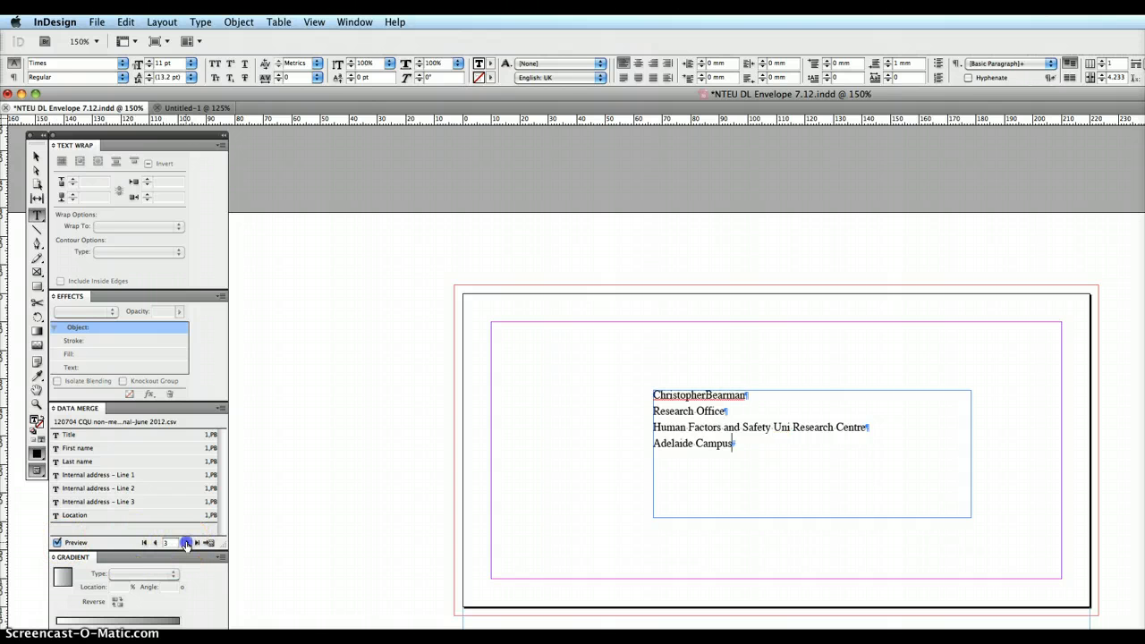
Page through the merged records on the envelope up to the last one, and return the preview to record 1.
left_click(186, 543)
left_click(186, 542)
left_click(186, 543)
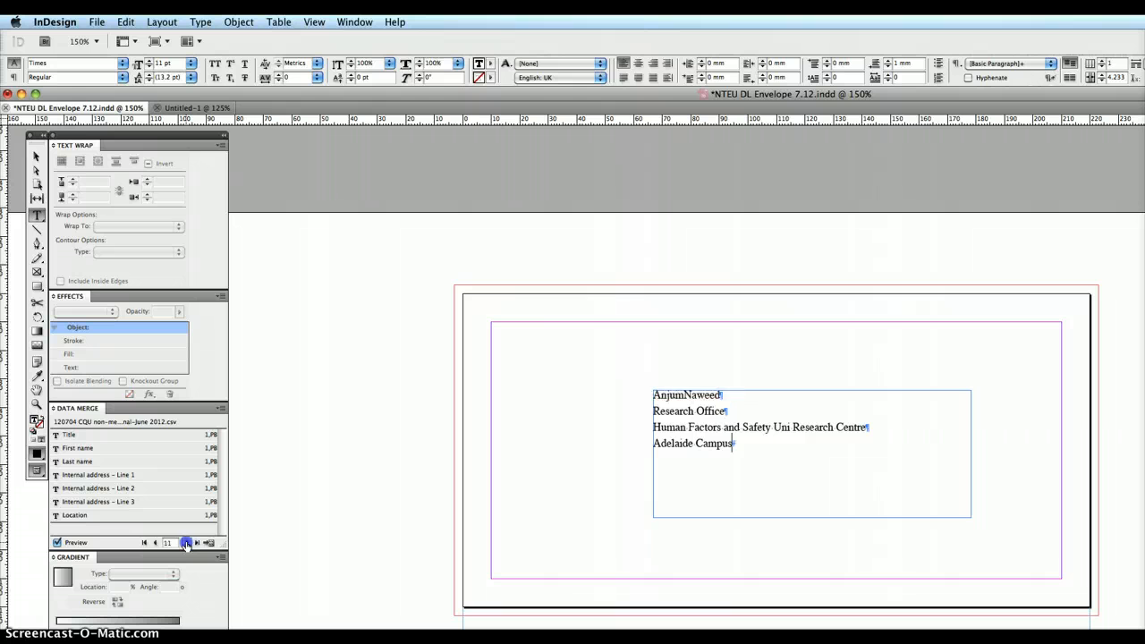
left_click(186, 543)
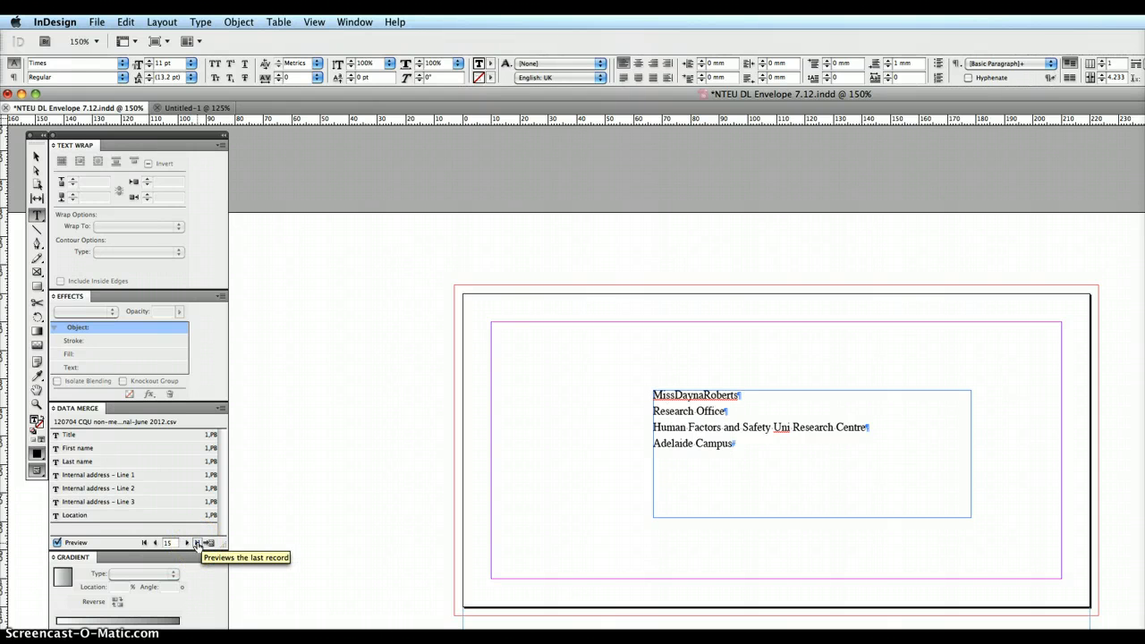
left_click(196, 543)
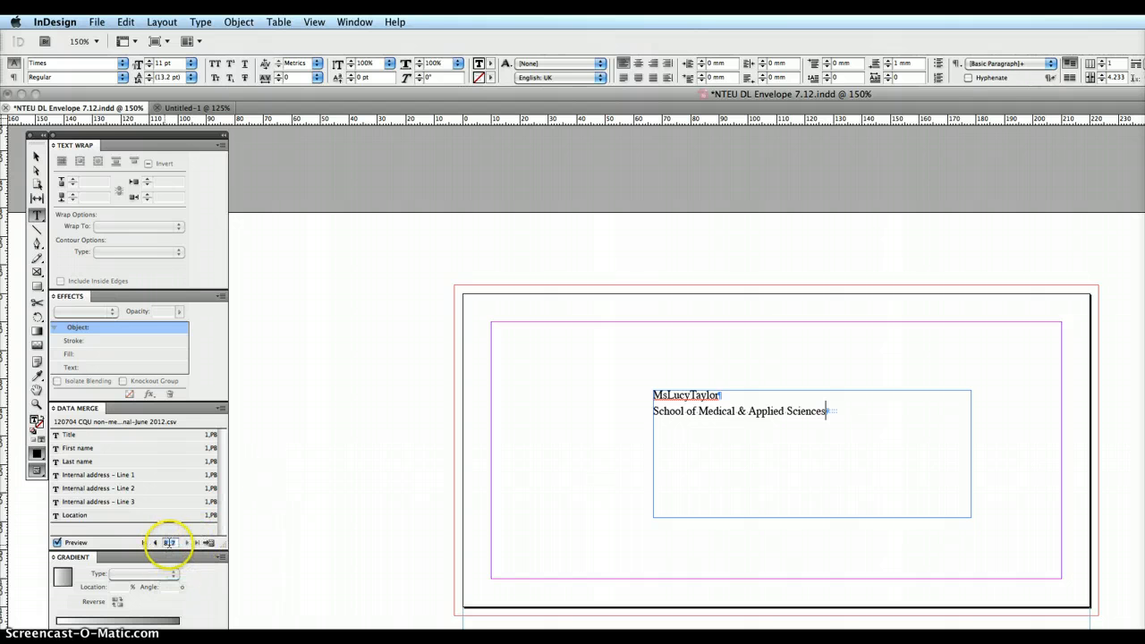
left_click(155, 542)
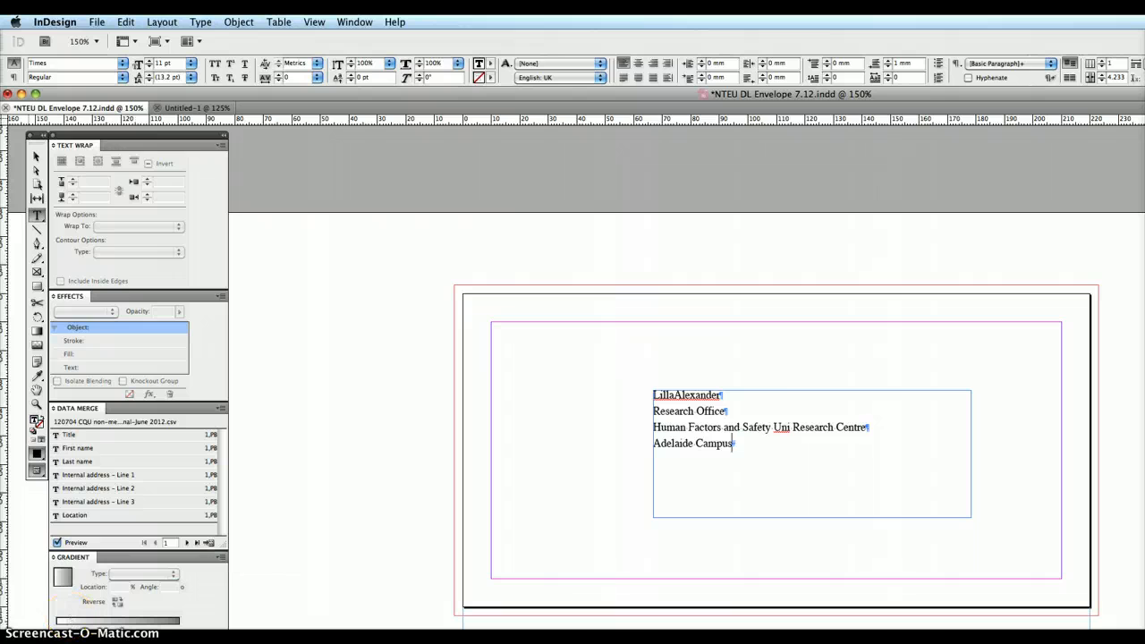
Insert a space between the First name and Last name fields in the address frame and check it with the preview off.
left_click(57, 542)
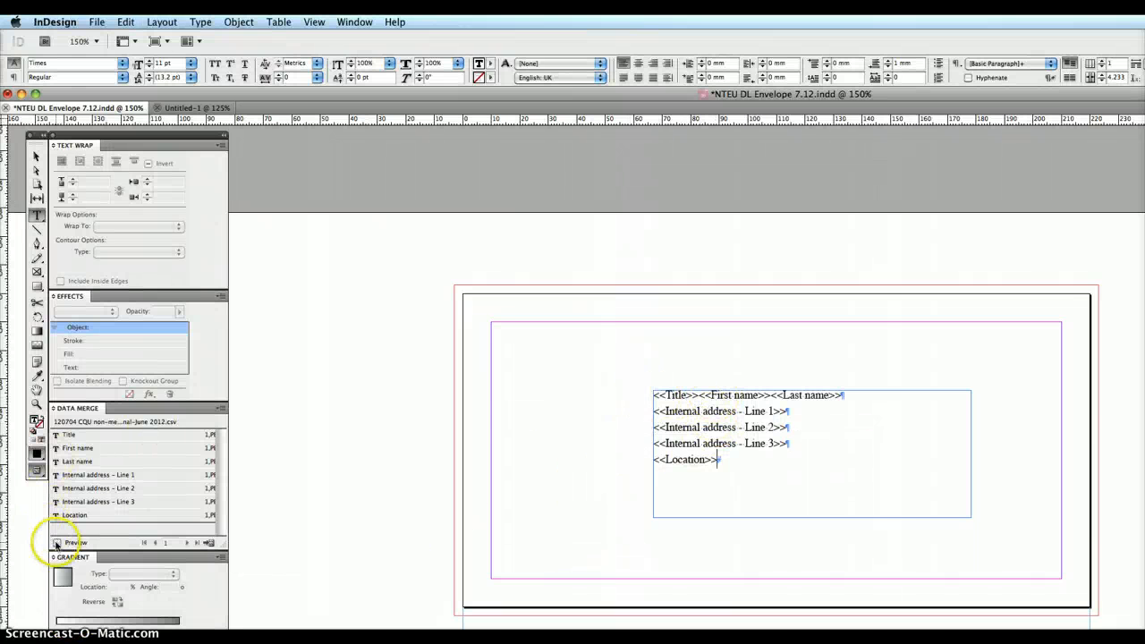
left_click(58, 543)
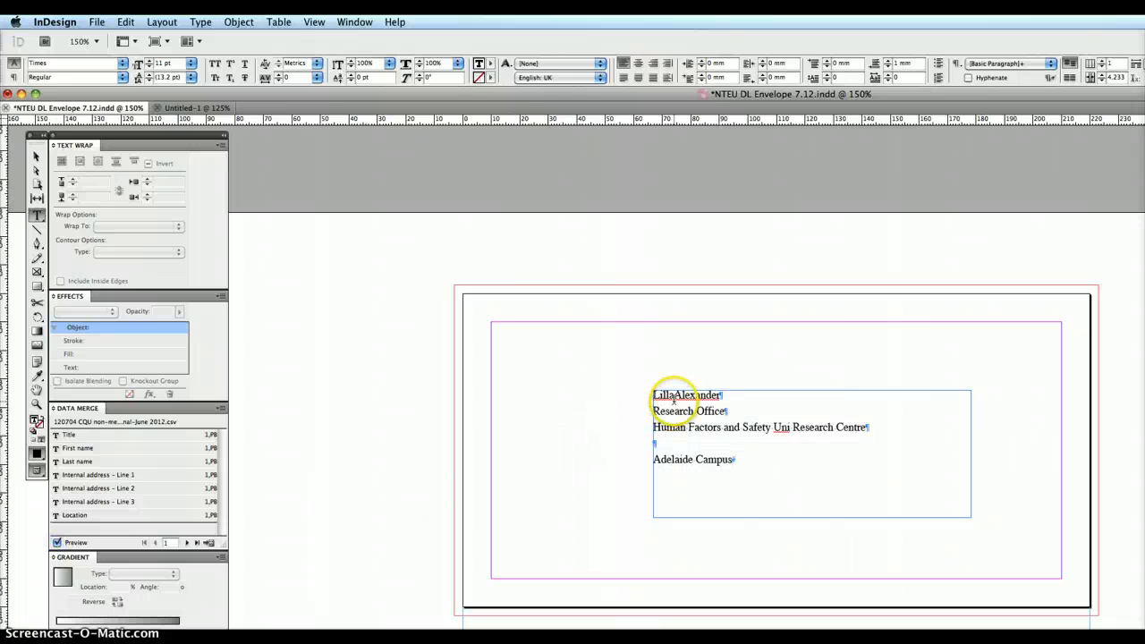
double_click(680, 411)
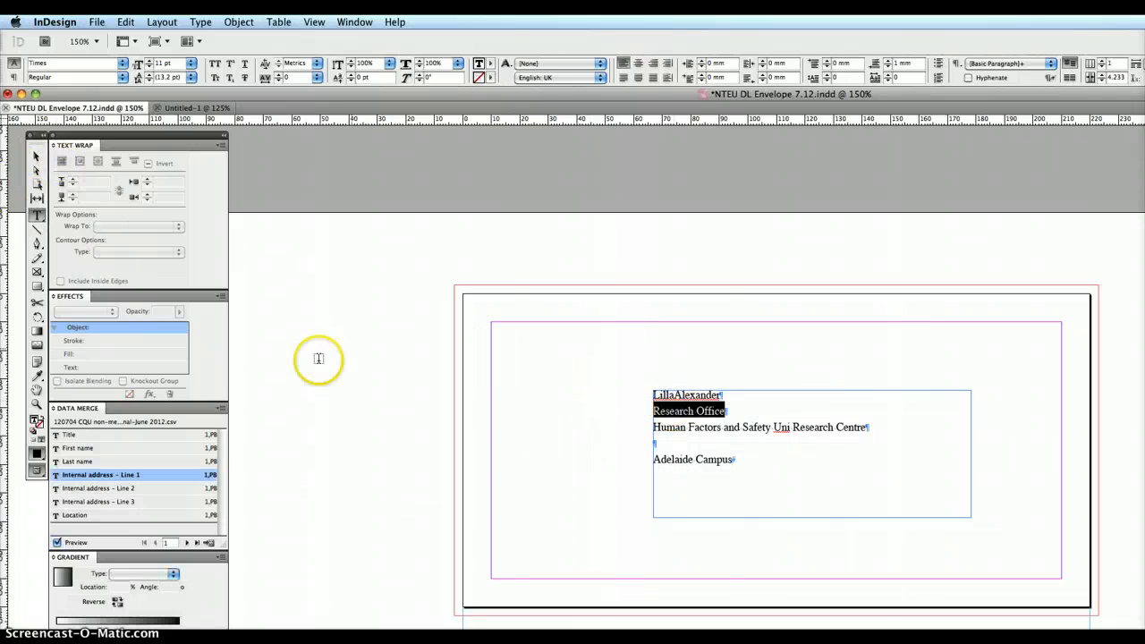
left_click(676, 395)
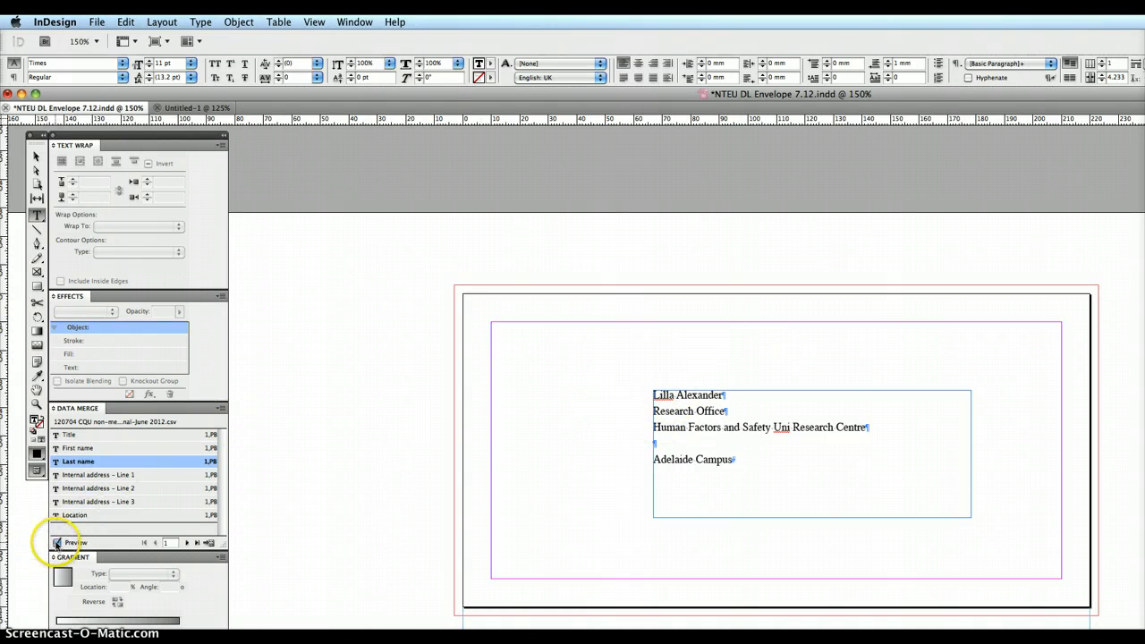
left_click(57, 543)
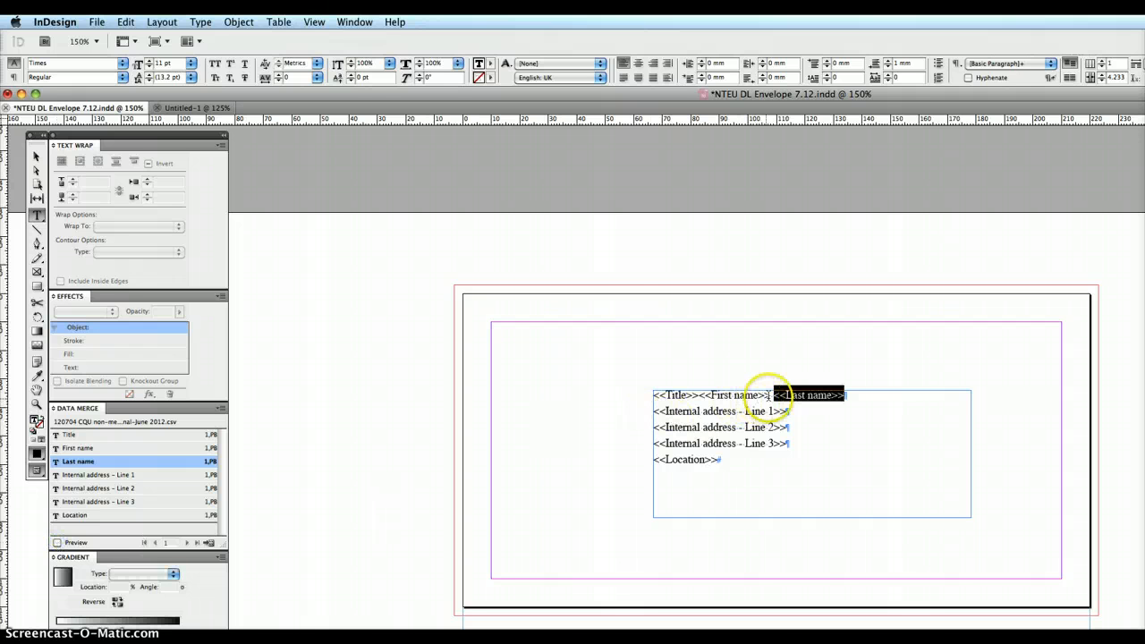
left_click(769, 395)
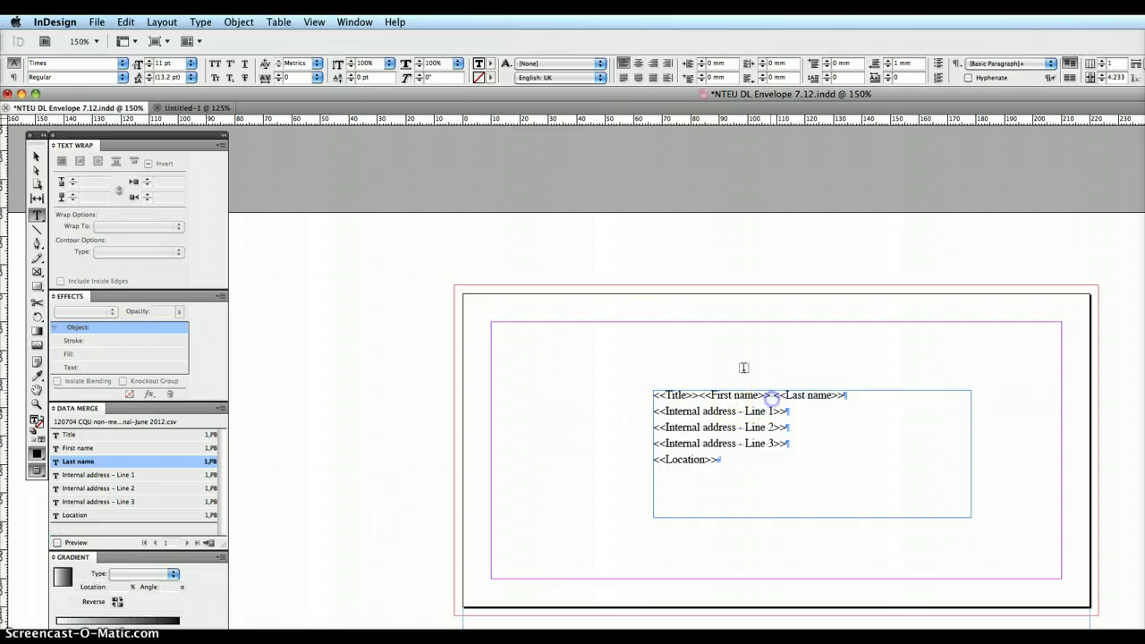
left_click(197, 23)
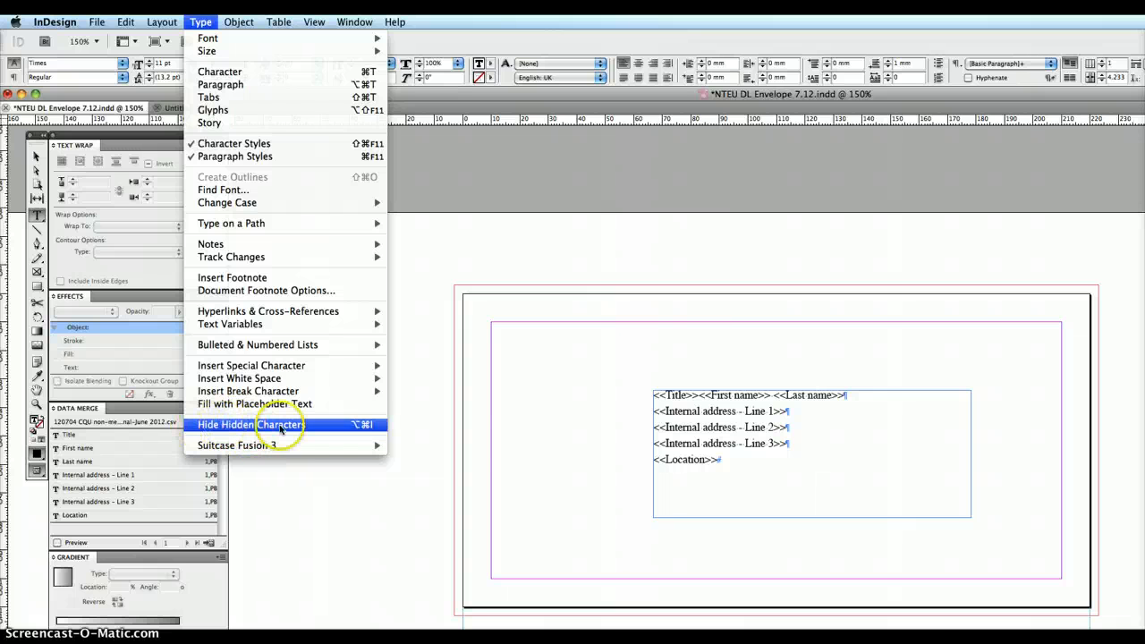
left_click(769, 398)
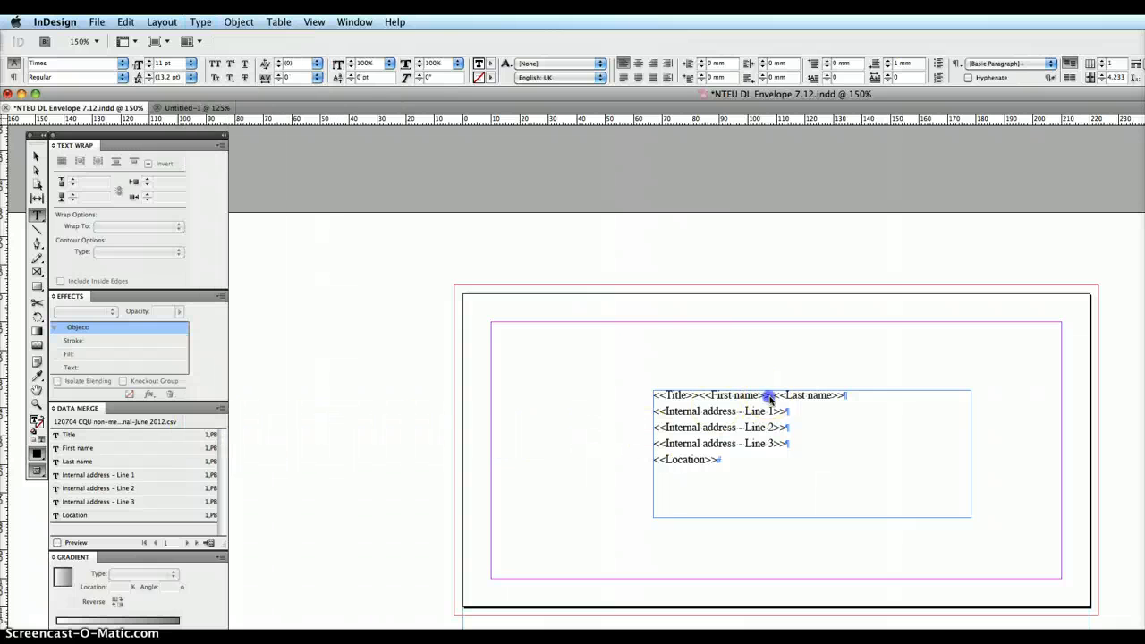
left_click(771, 395)
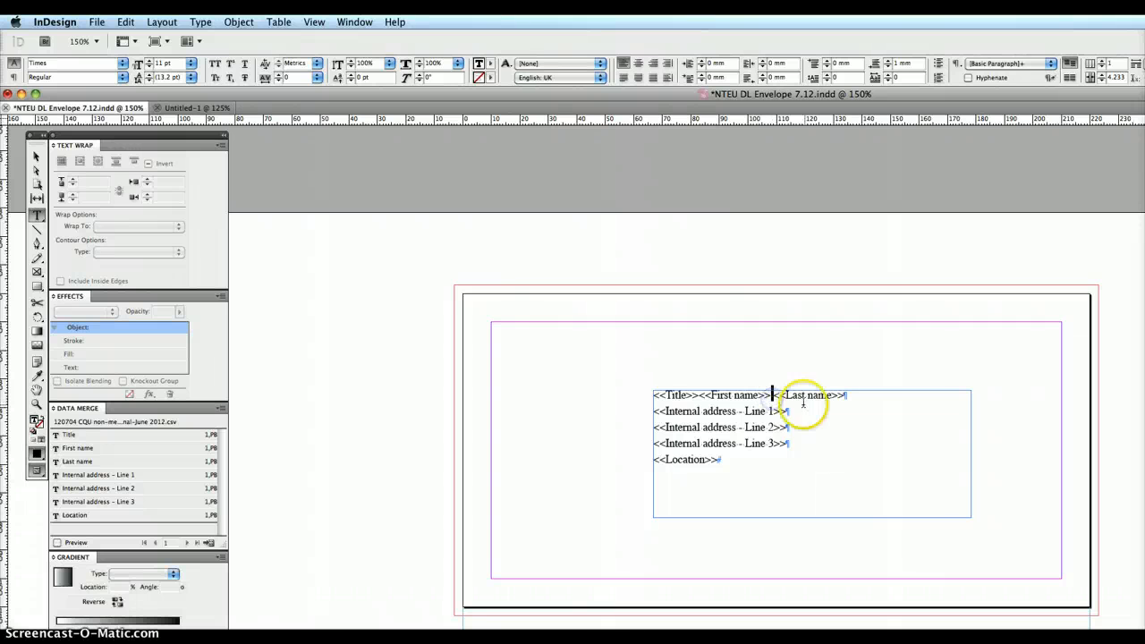
left_click(774, 398)
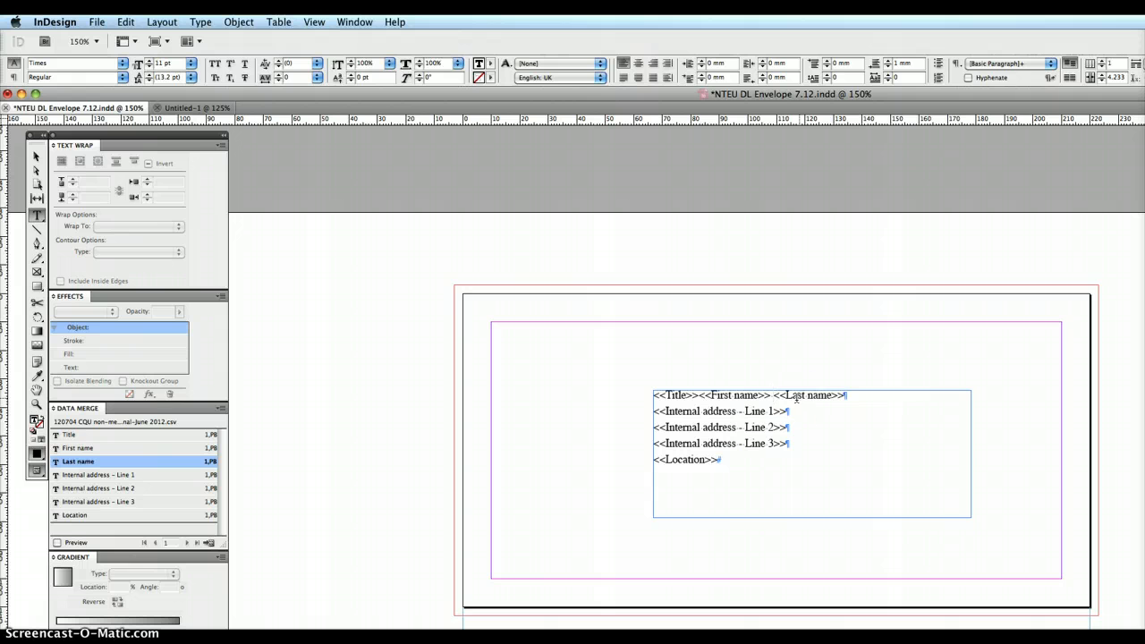
Insert a space between the Title and First name fields, and preview the merged address up to record 4.
left_click(698, 396)
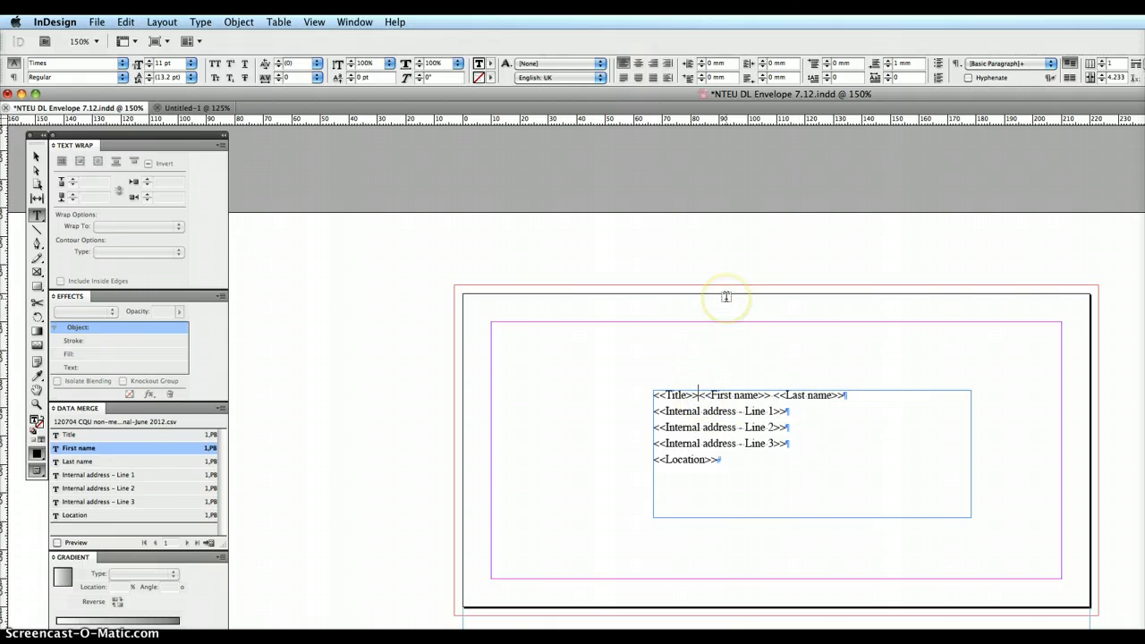
left_click(58, 543)
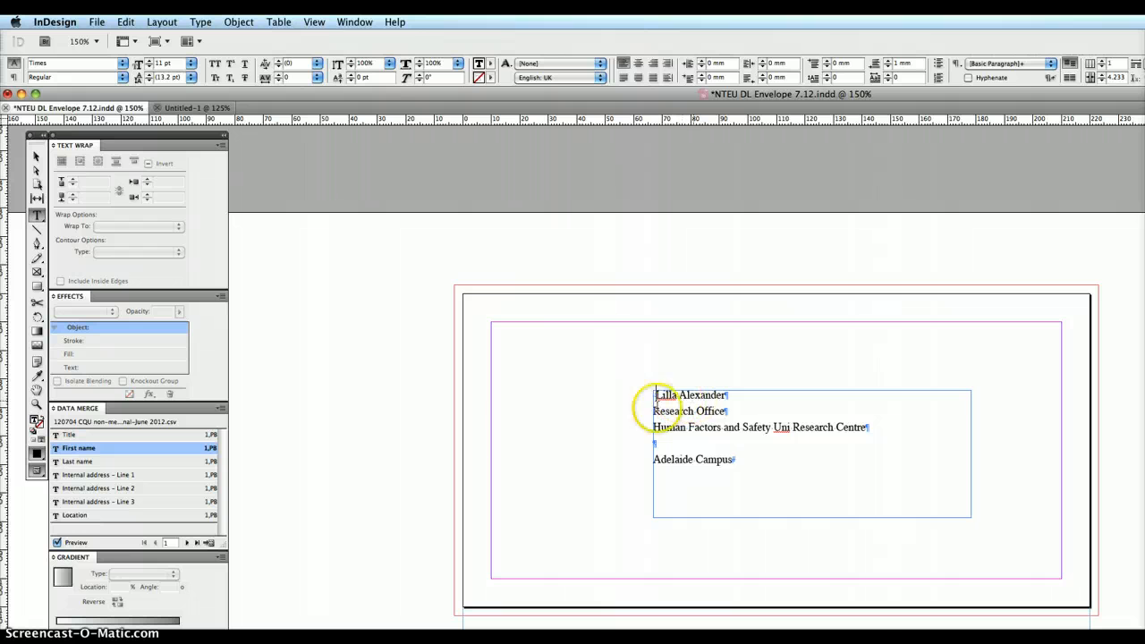
left_click(190, 542)
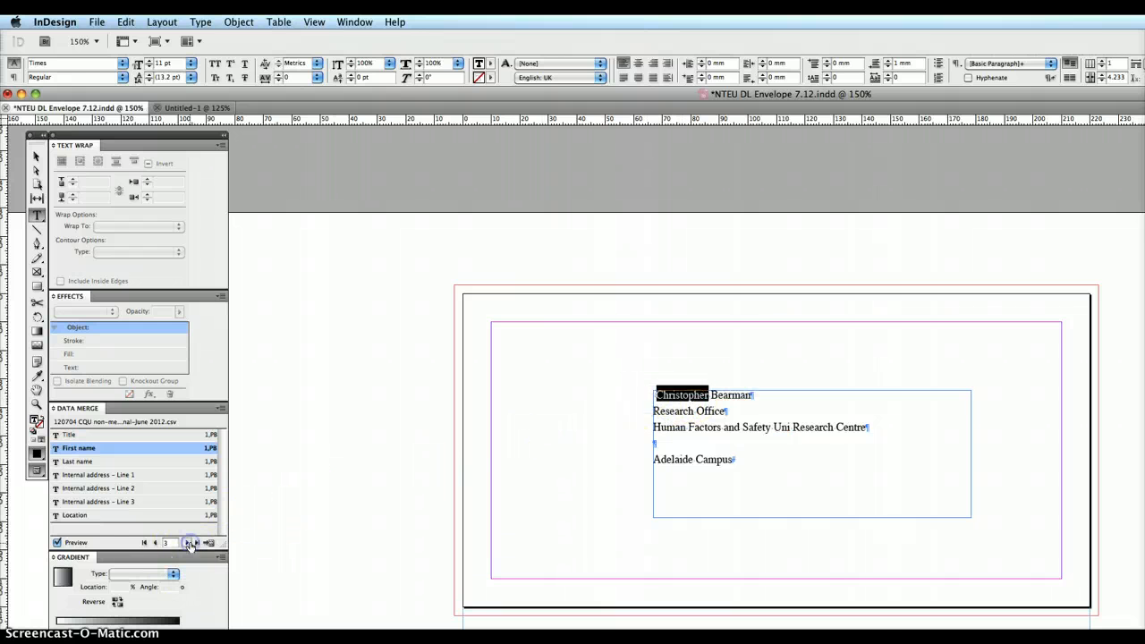
left_click(190, 543)
triple_click(726, 428)
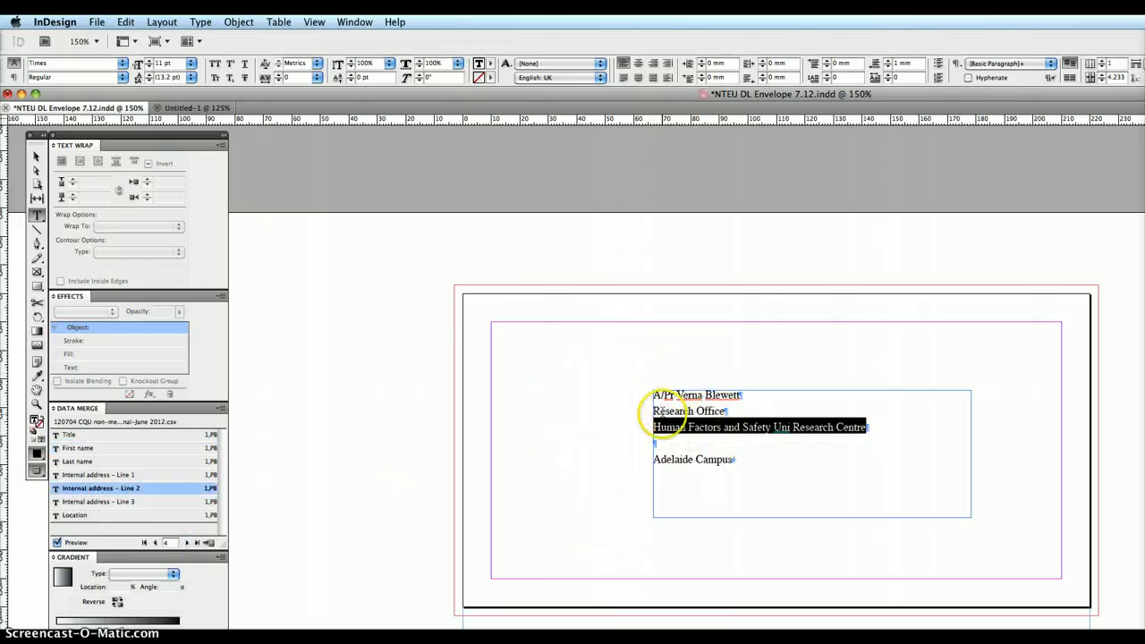
Enable removal of blank lines for empty fields in the merge's content placement options and preview the merged data again.
left_click(36, 158)
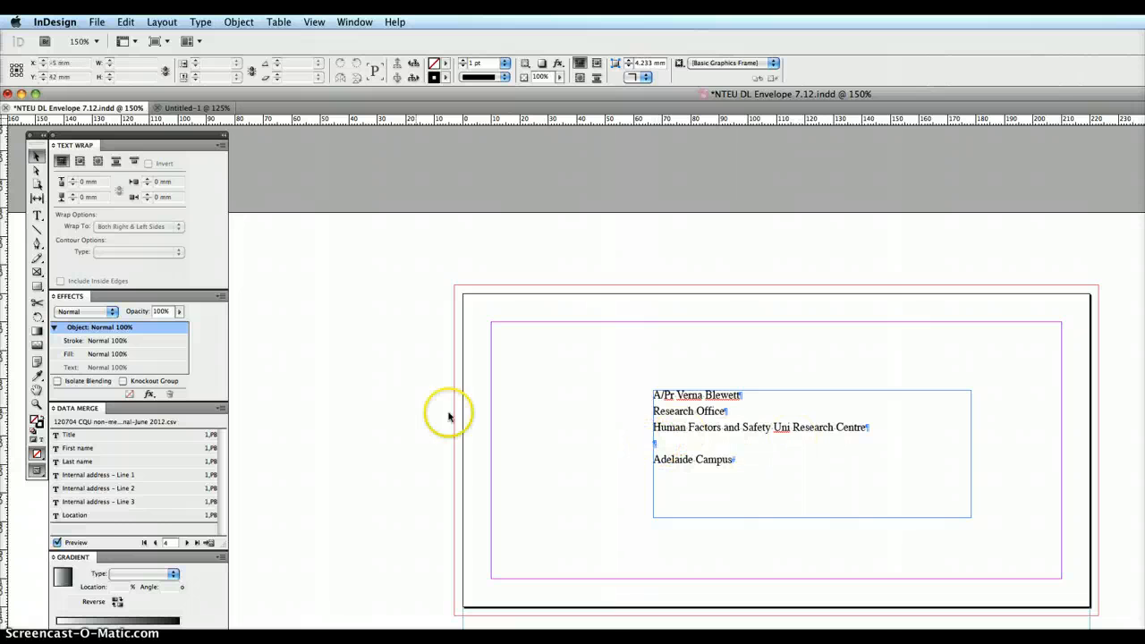
left_click(57, 543)
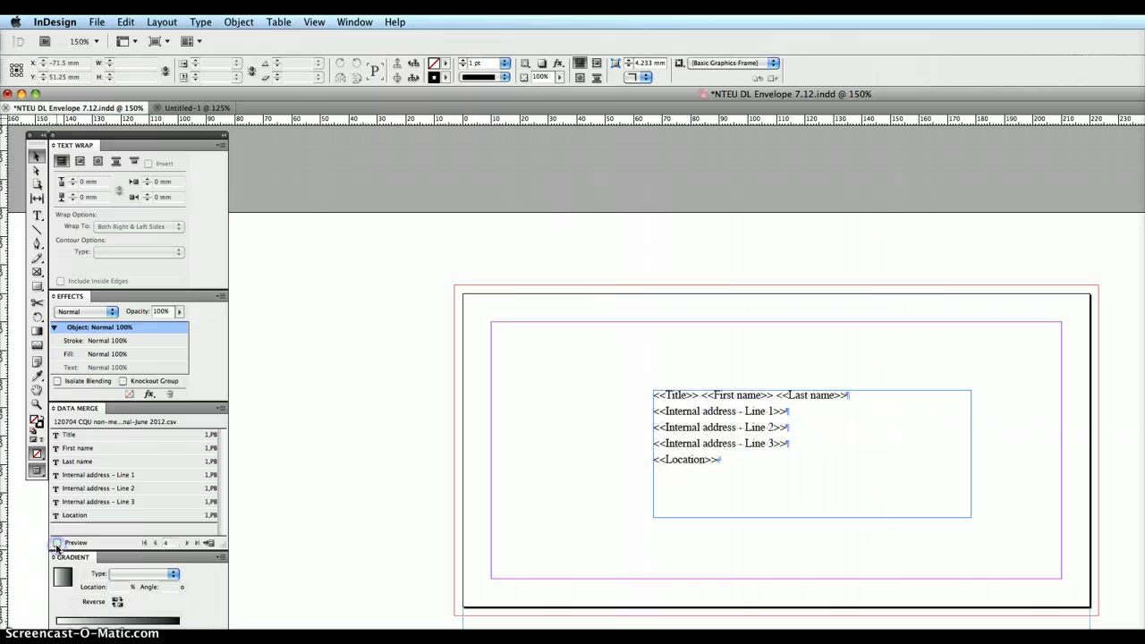
left_click(222, 411)
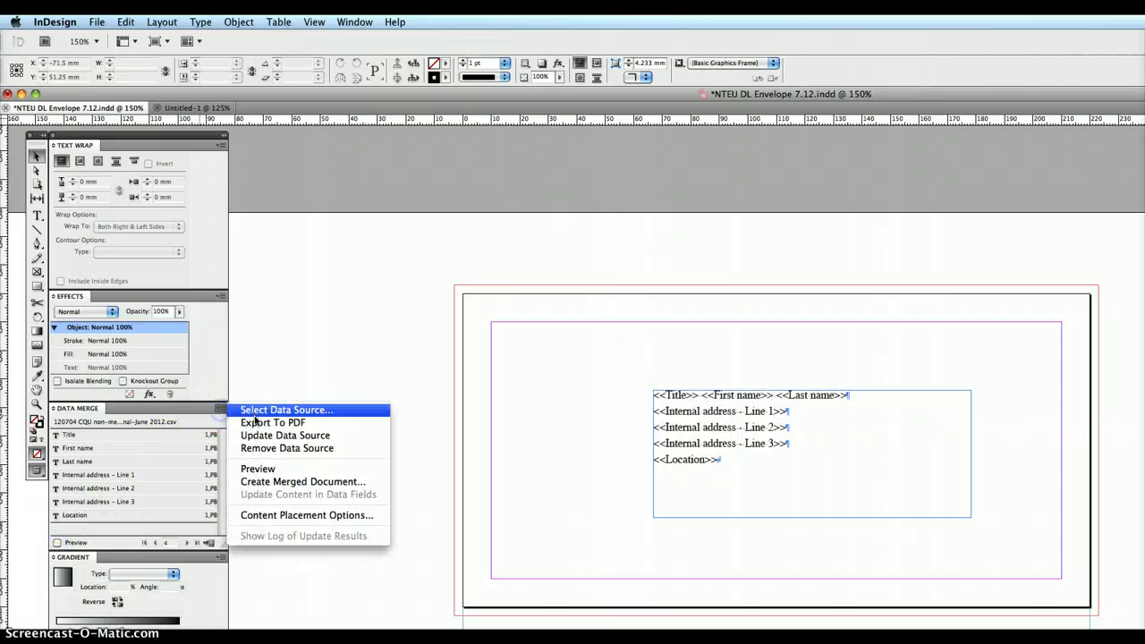
left_click(274, 516)
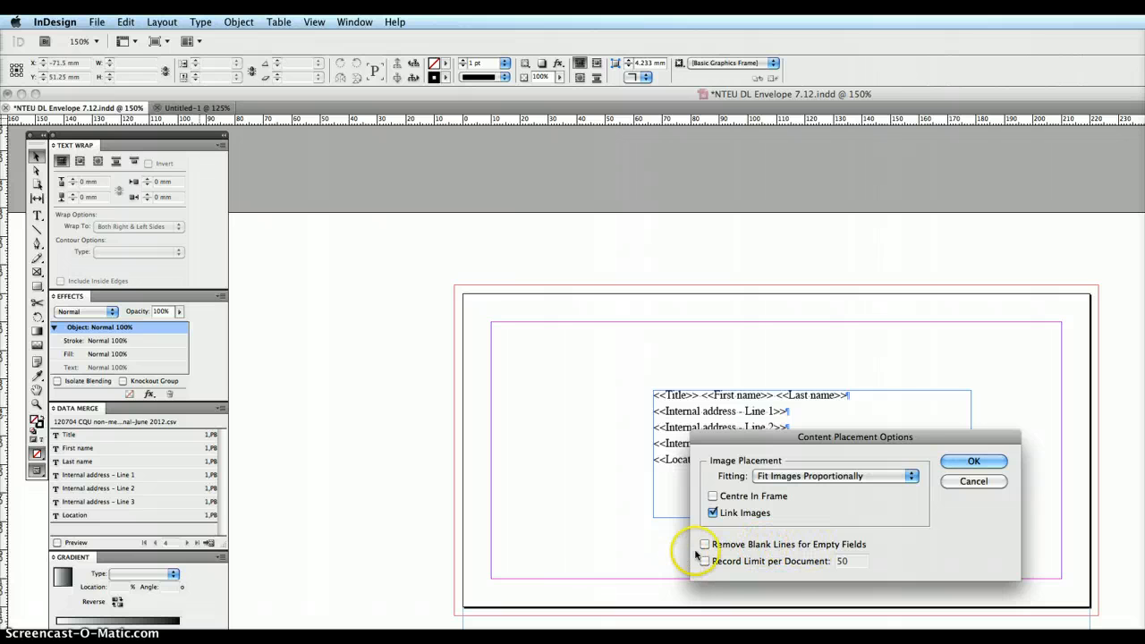
left_click(973, 460)
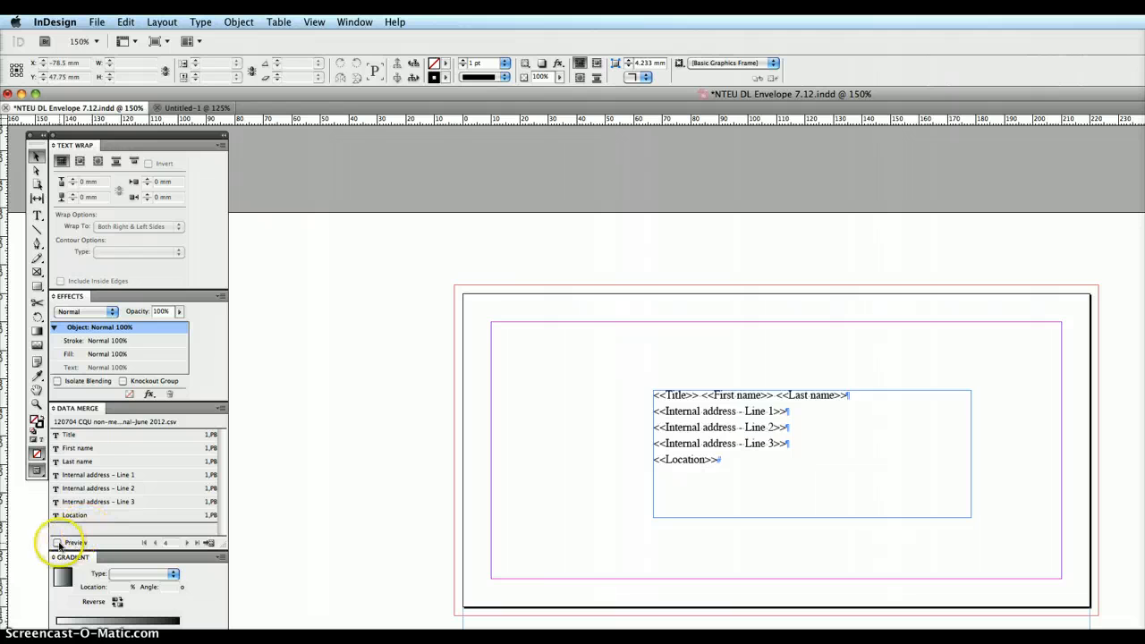
left_click(57, 542)
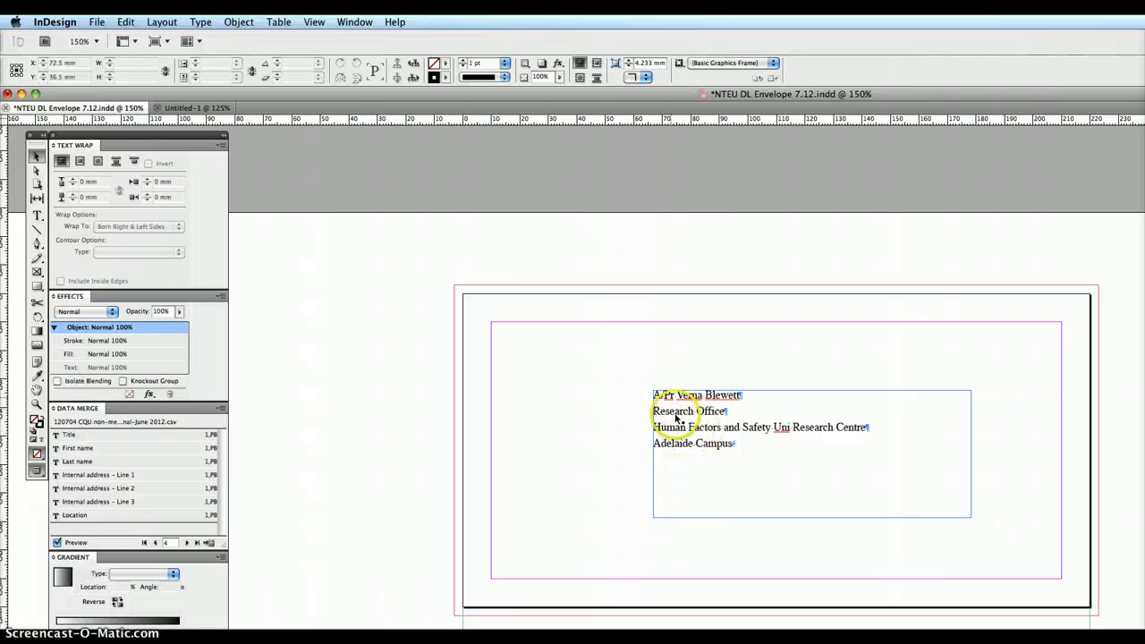
Set the address text frame's vertical justification to Centre.
left_click(713, 442)
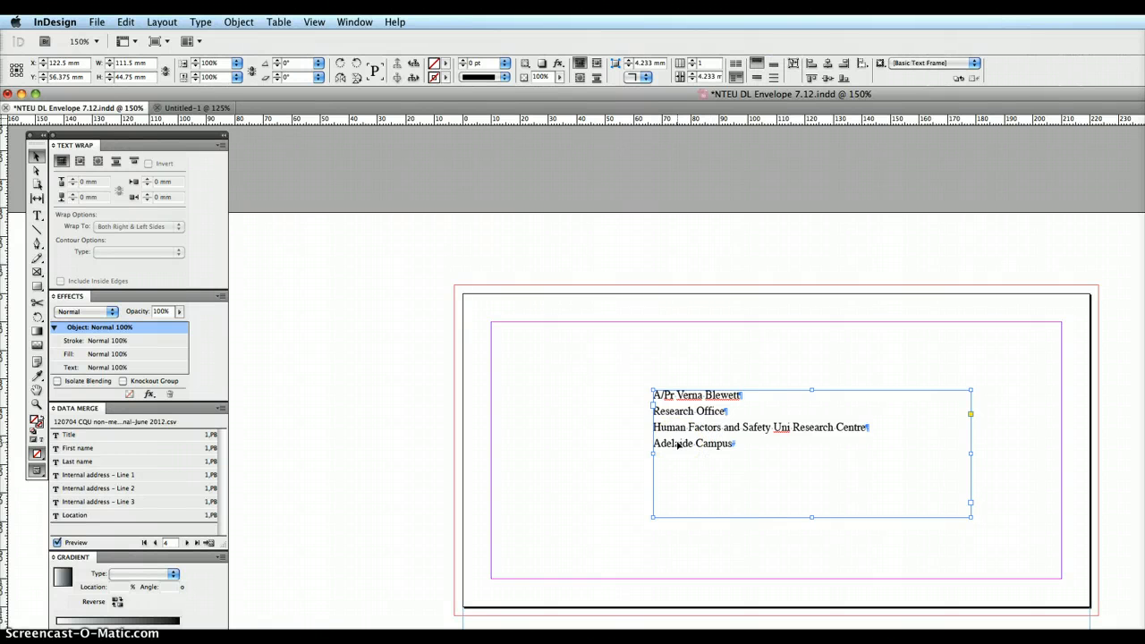
key("super+b")
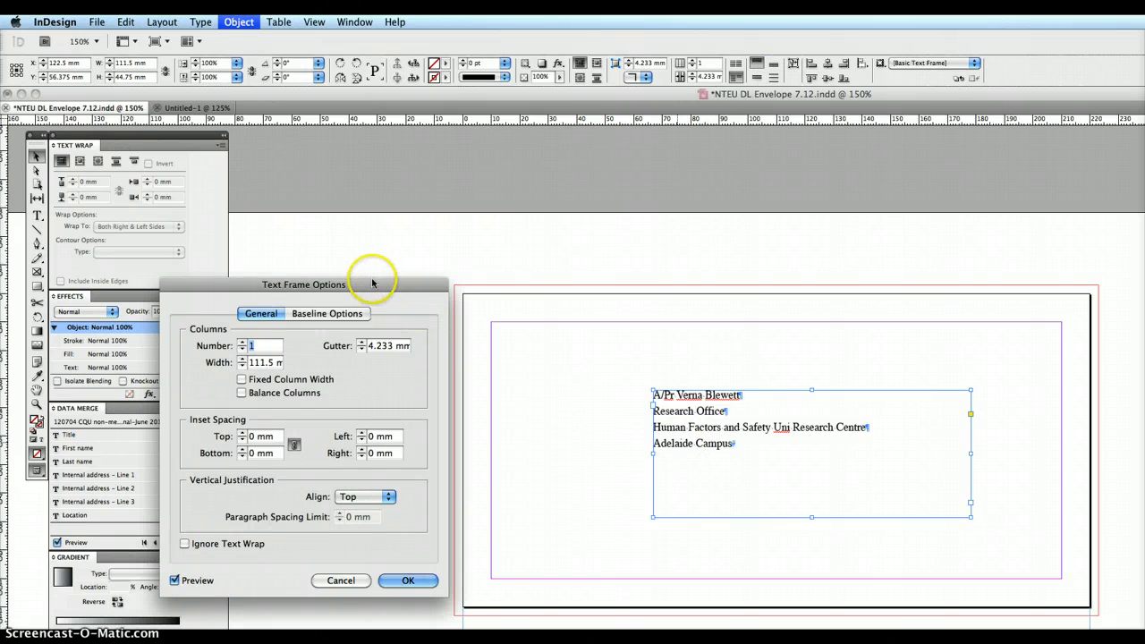
left_click_drag(366, 284, 505, 278)
left_click(523, 574)
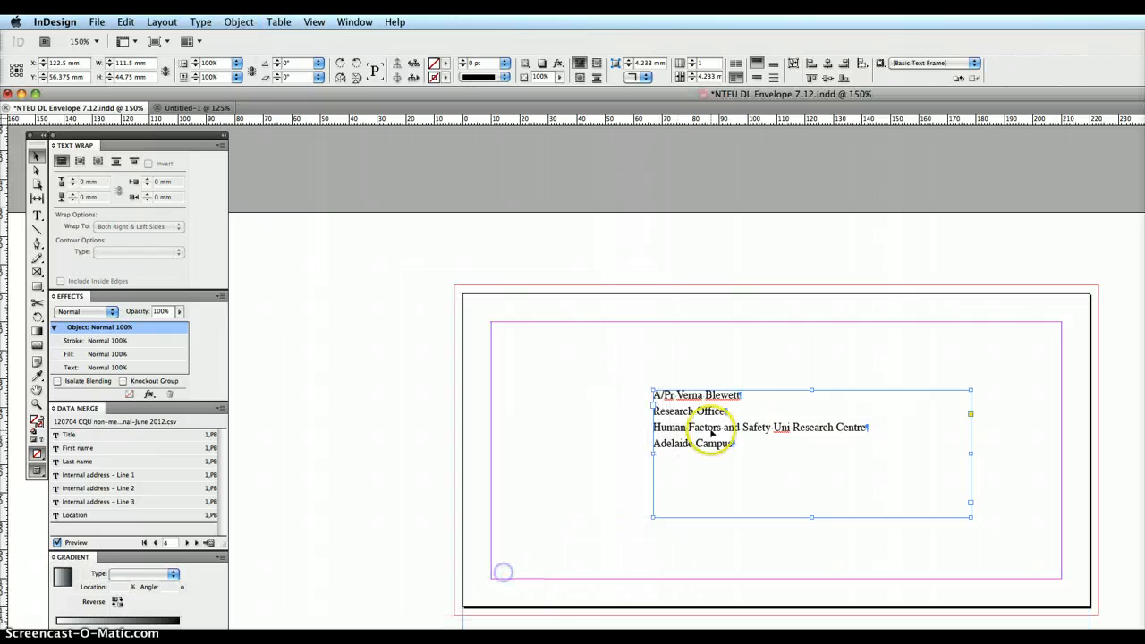
left_click(239, 22)
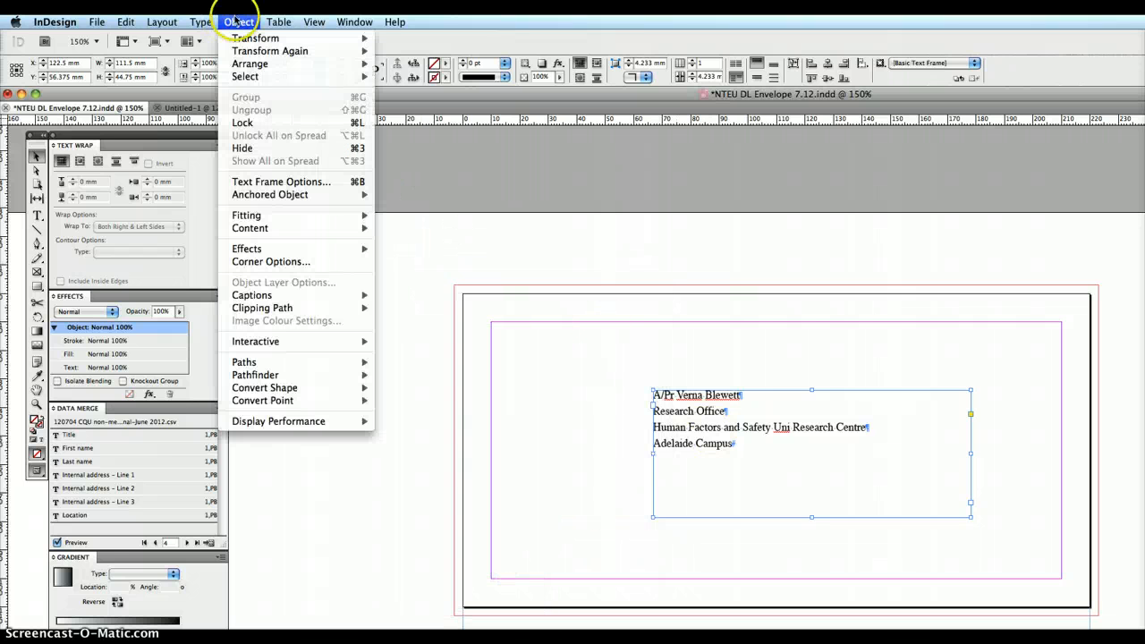
mouse_move(251, 249)
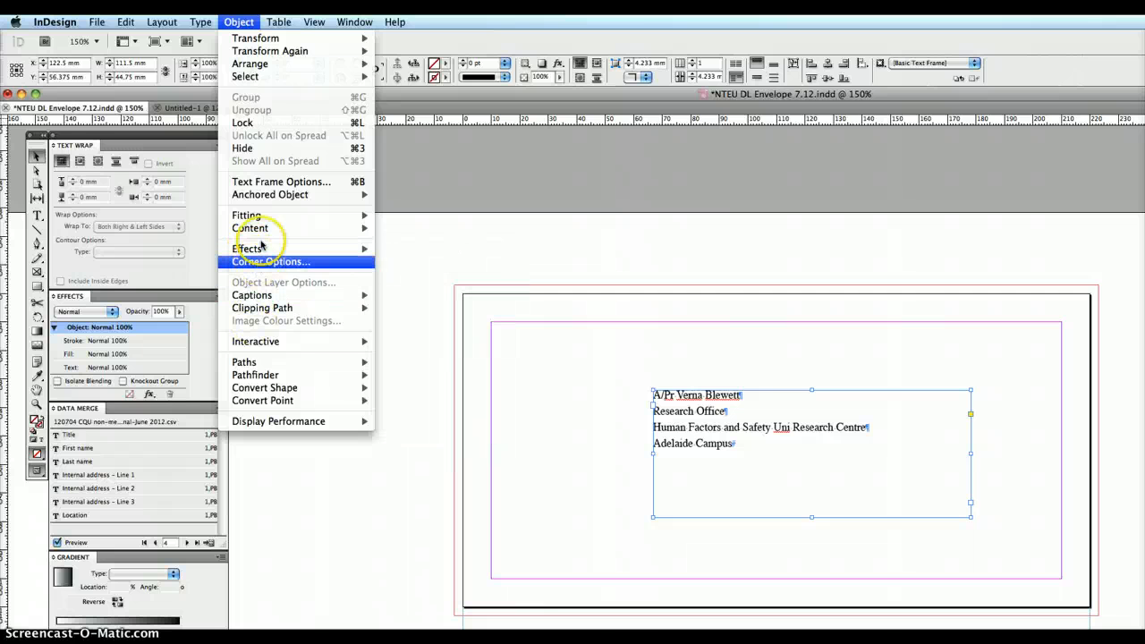
left_click(273, 183)
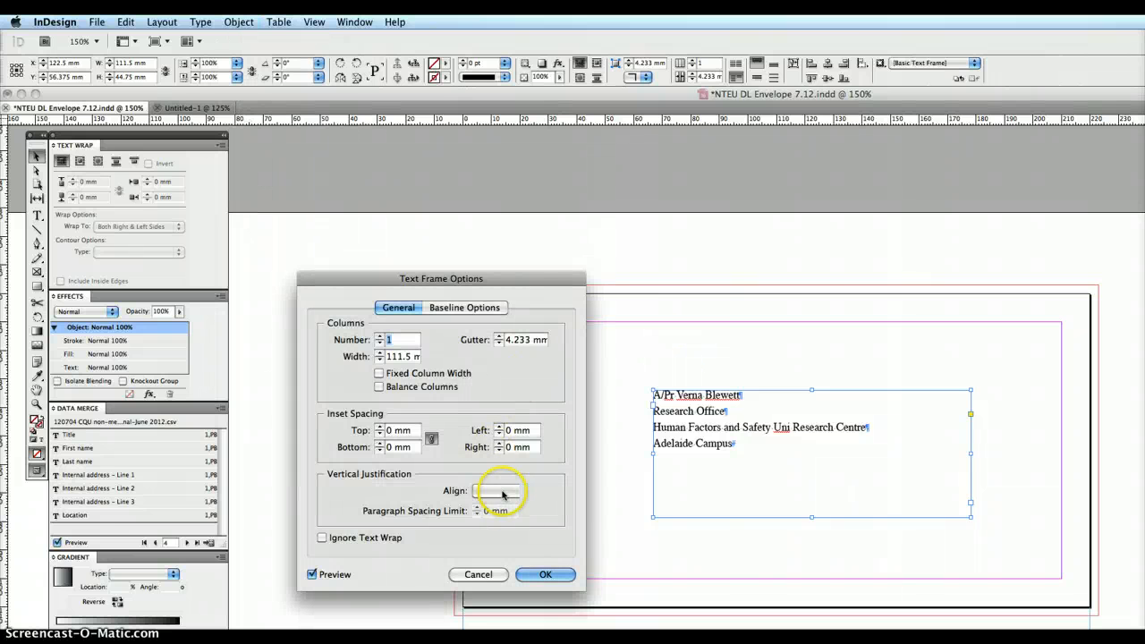
left_click(502, 492)
left_click(497, 506)
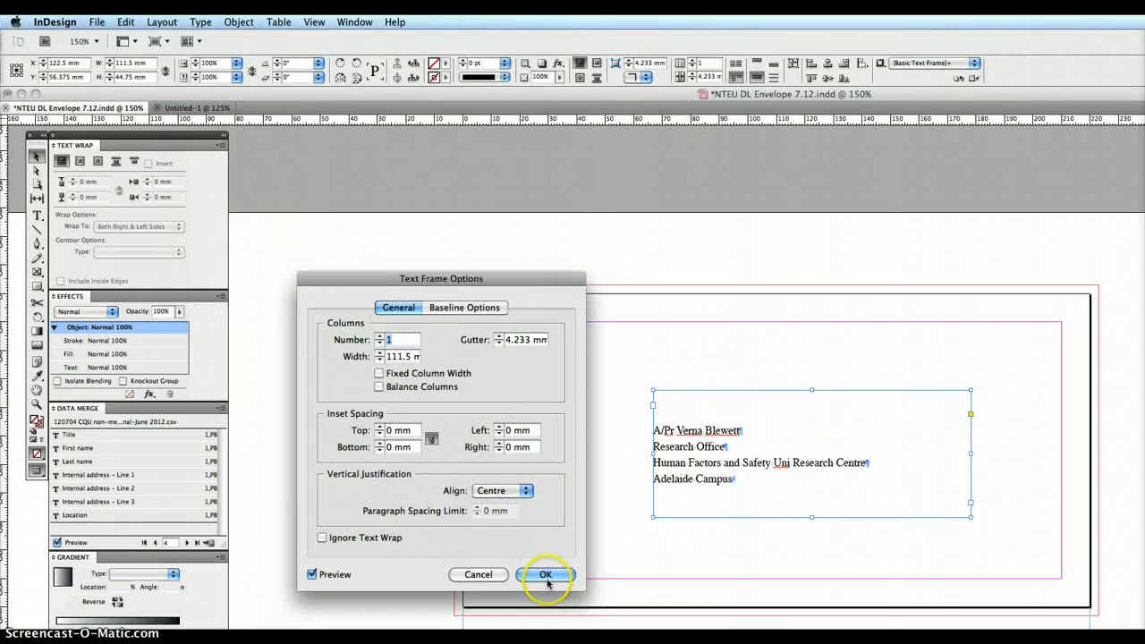
left_click(546, 575)
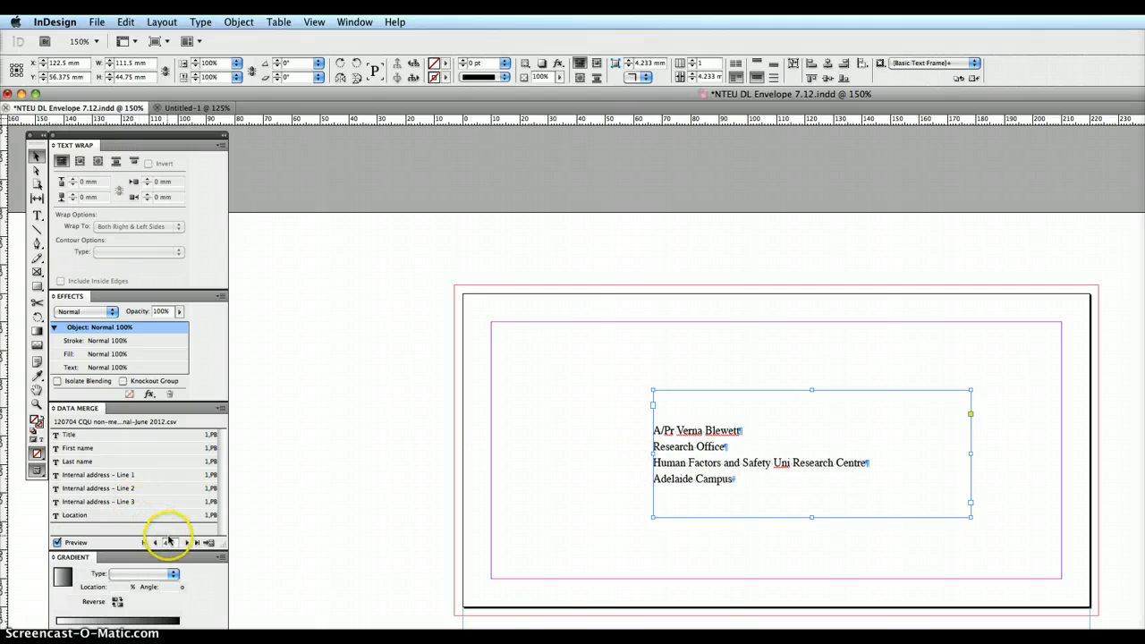
Return the merge preview to record 1 and examine the start of the name line up close.
left_click(51, 641)
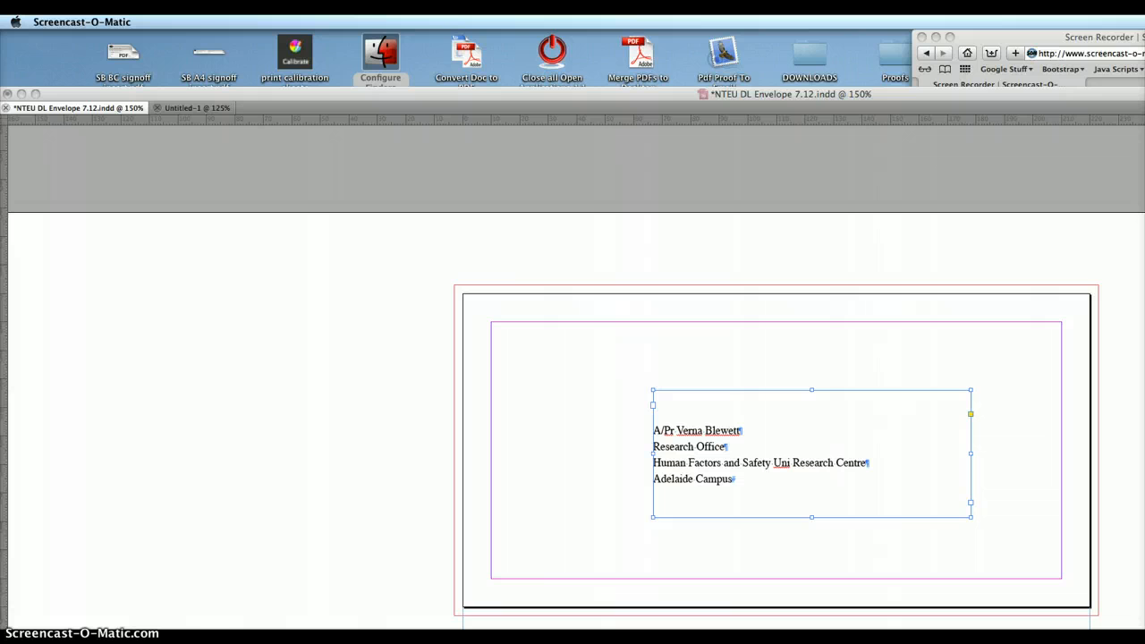
left_click(93, 539)
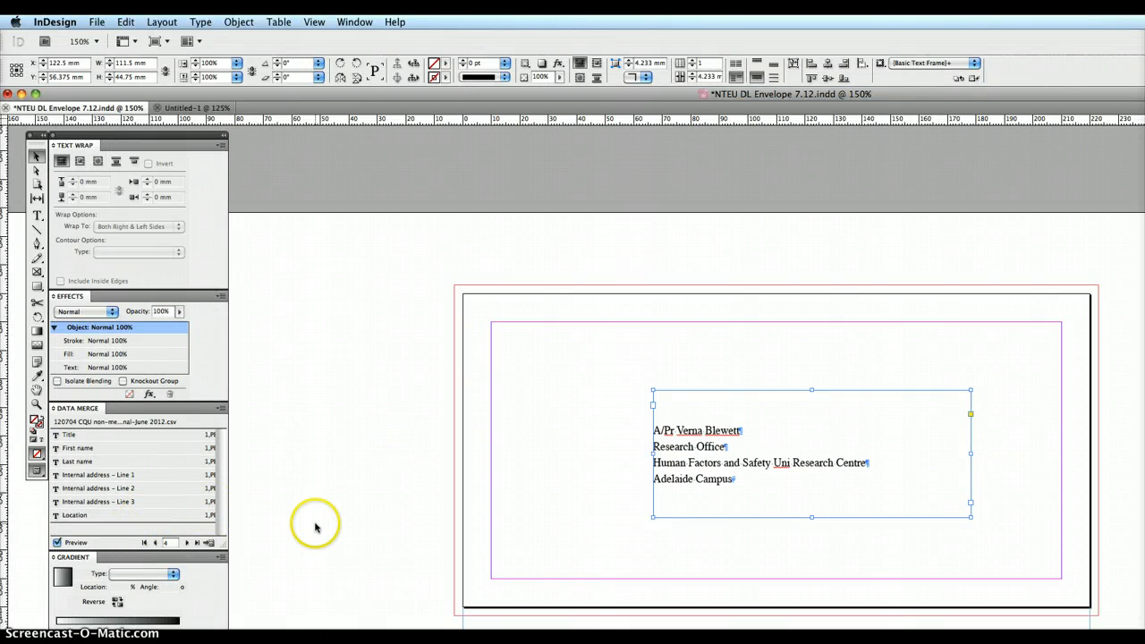
left_click(154, 543)
left_click(154, 543)
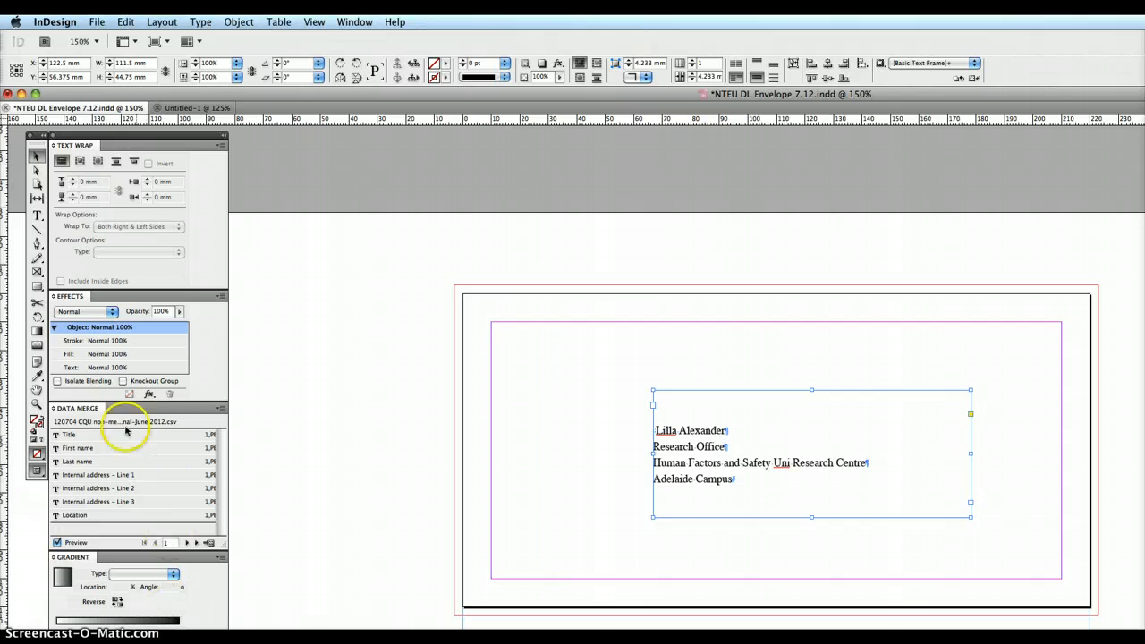
left_click(37, 404)
left_click_drag(618, 403, 912, 539)
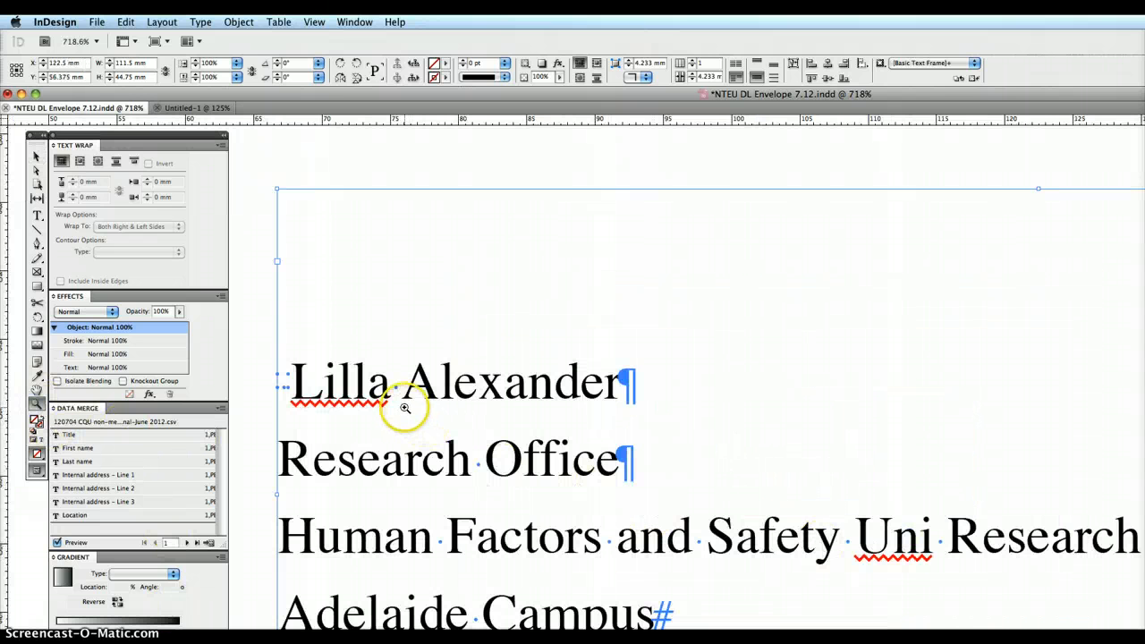
left_click_drag(402, 403, 534, 326)
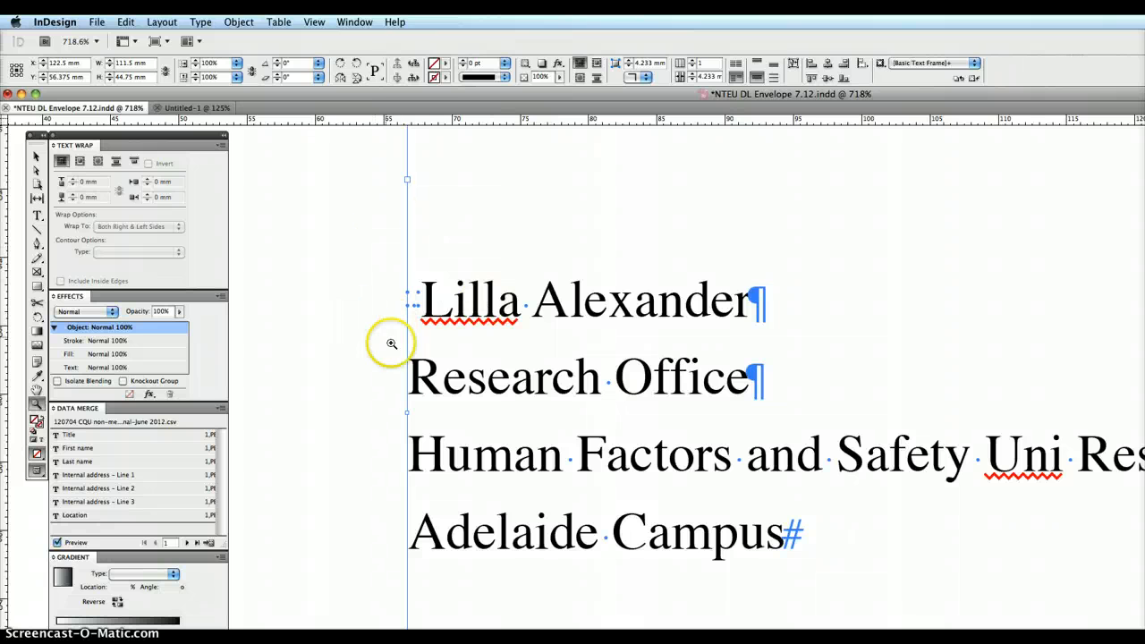
Deselect the address frame and hide the non-printing marks in Preview screen mode to examine the name line's left alignment.
left_click(34, 158)
key("w")
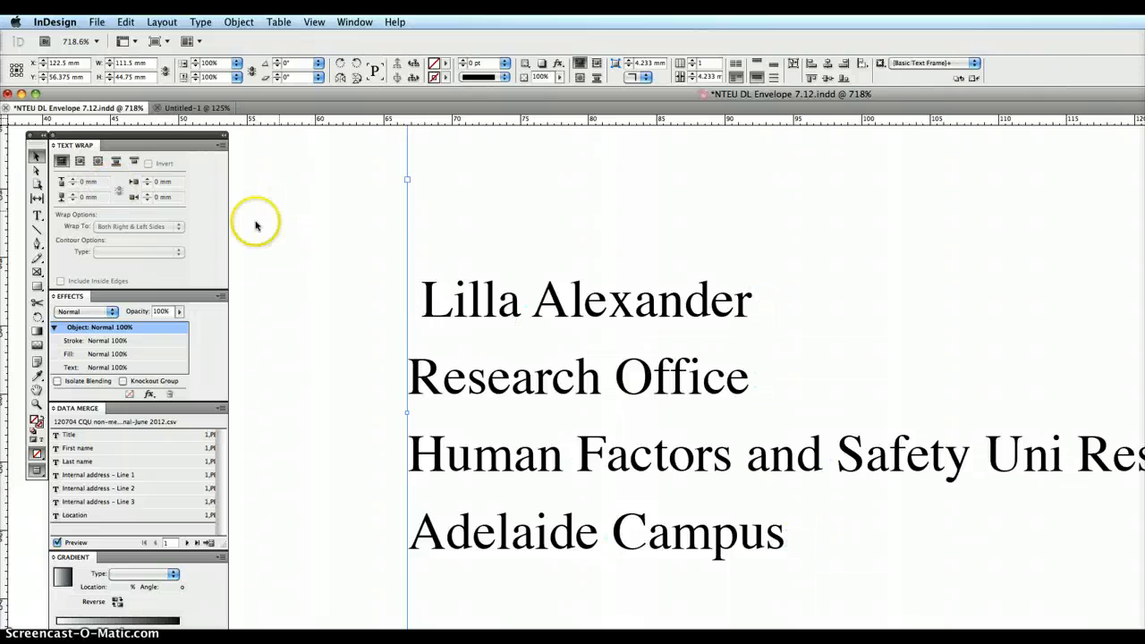
left_click(255, 225)
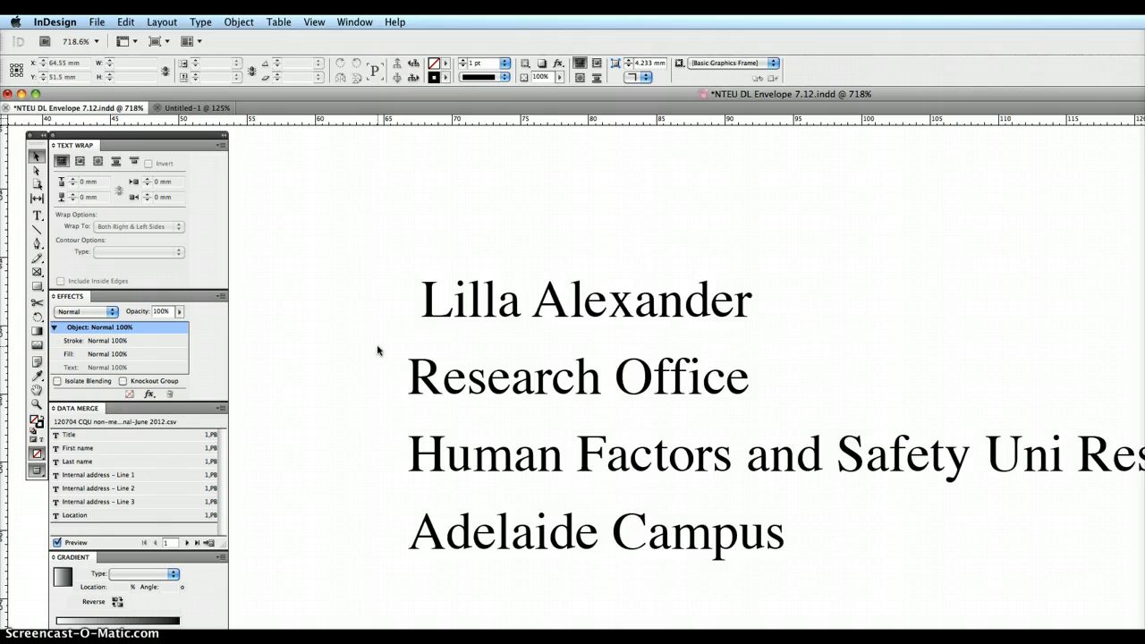
left_click(351, 337)
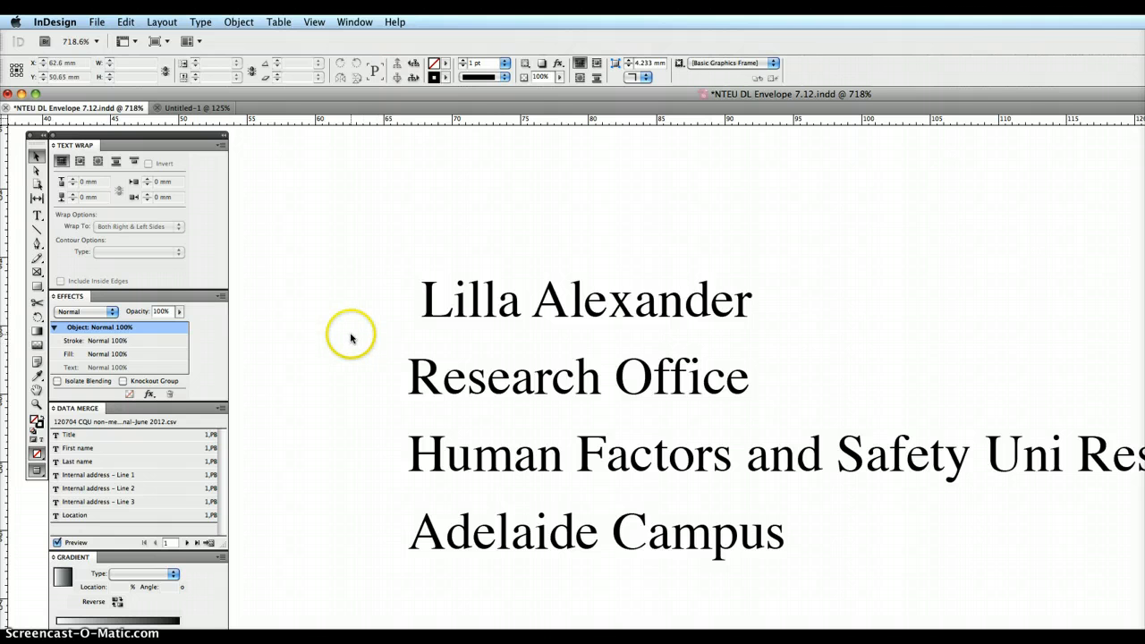